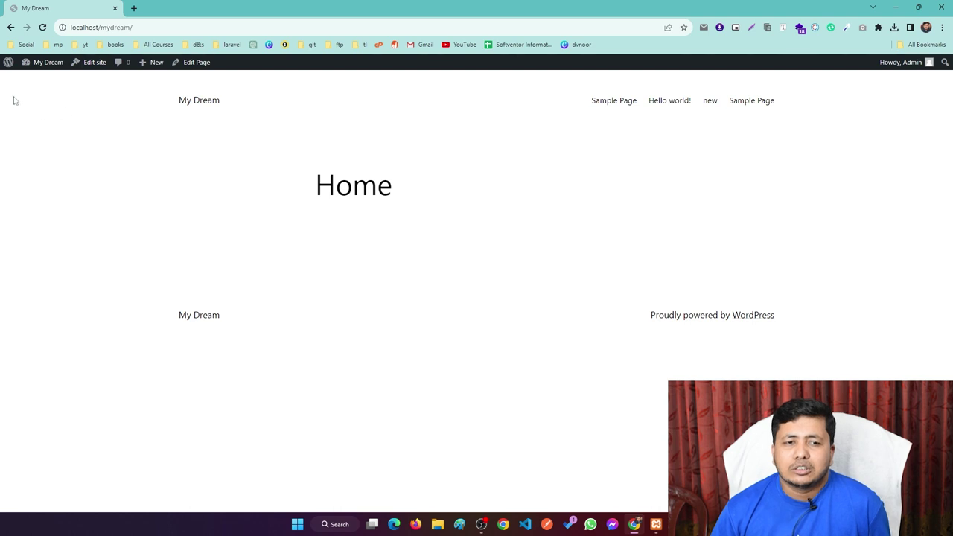
Step: Go to the site's admin dashboard and open the page for adding new themes
{"action": "mouse_move", "coordinate": [38, 63]}
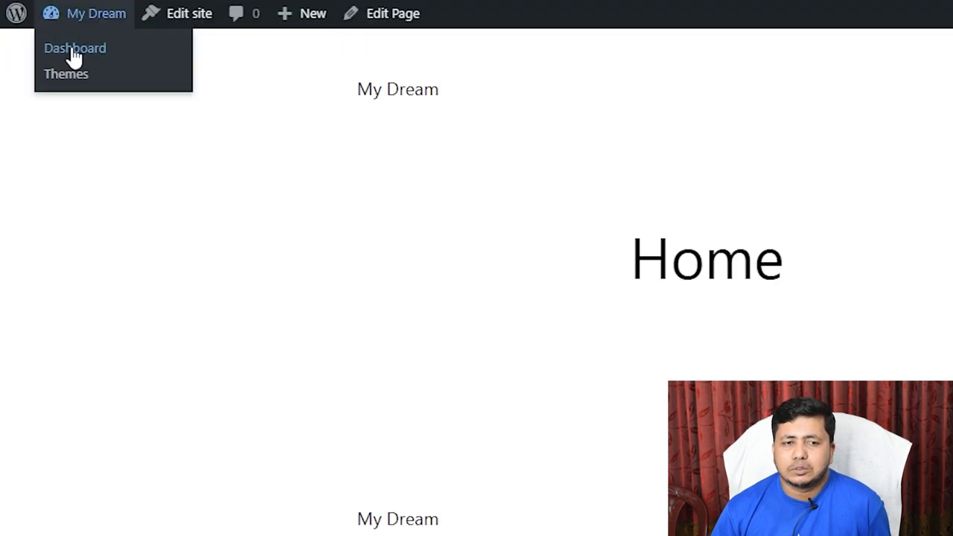
{"action": "left_click", "coordinate": [74, 52]}
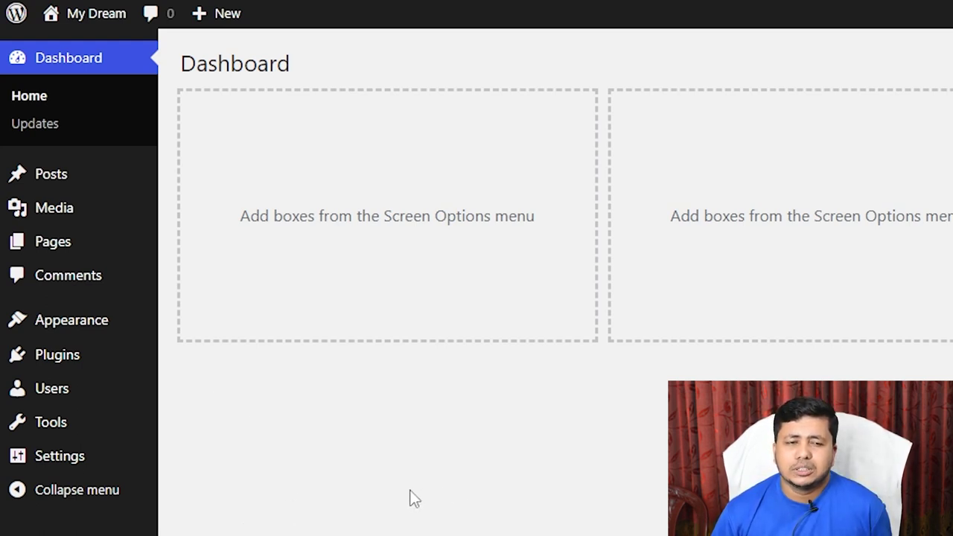
{"action": "left_click", "coordinate": [68, 348]}
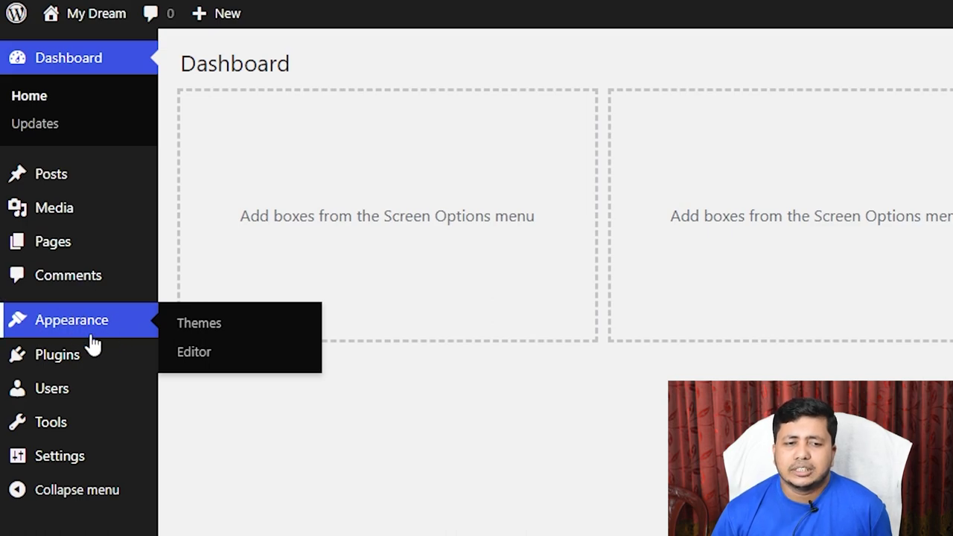
{"action": "left_click", "coordinate": [78, 332]}
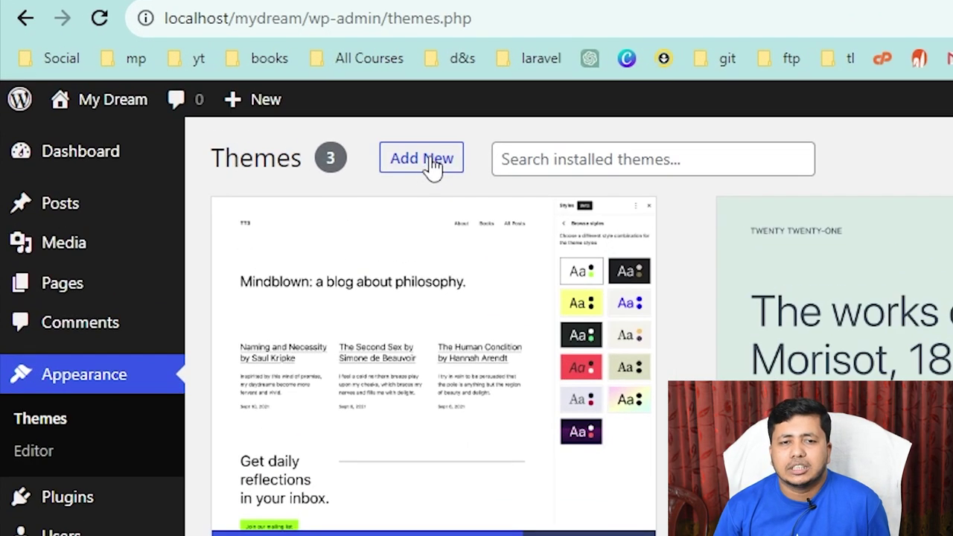
{"action": "left_click", "coordinate": [430, 165]}
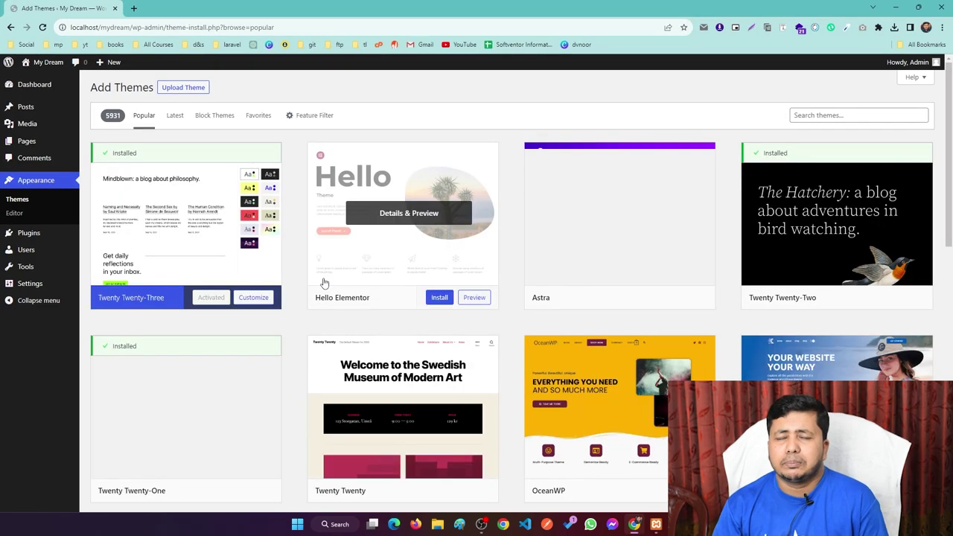
Step: Browse the popular themes, then install and activate the Astra theme
{"action": "scroll", "coordinate": [372, 297], "scroll_direction": "down", "scroll_amount": 3}
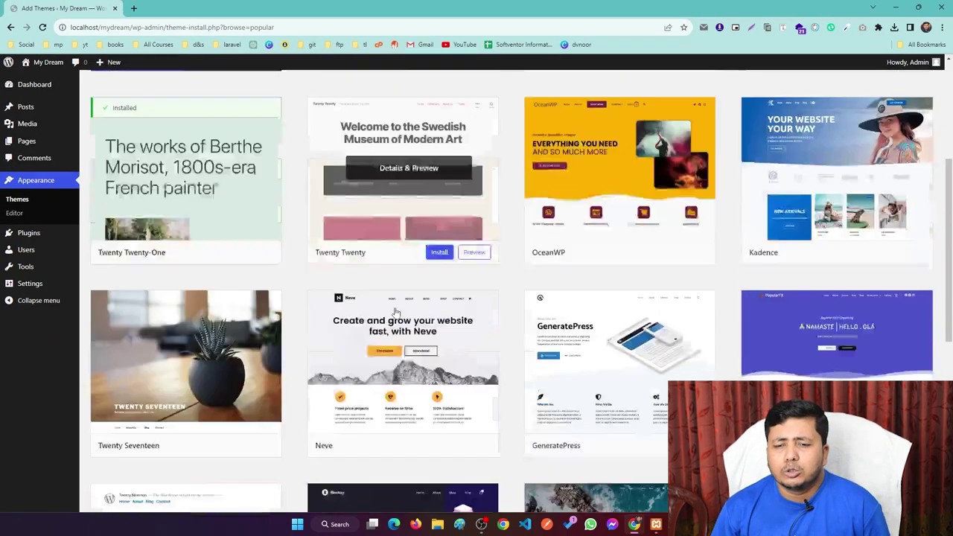
{"action": "scroll", "coordinate": [396, 311], "scroll_direction": "down", "scroll_amount": 5}
{"action": "scroll", "coordinate": [380, 298], "scroll_direction": "up", "scroll_amount": 10}
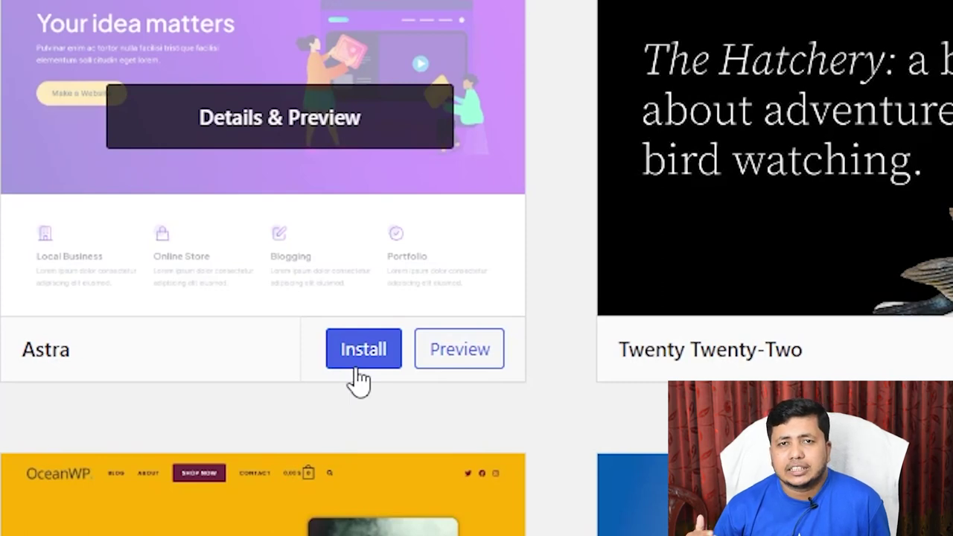
{"action": "left_click", "coordinate": [365, 356]}
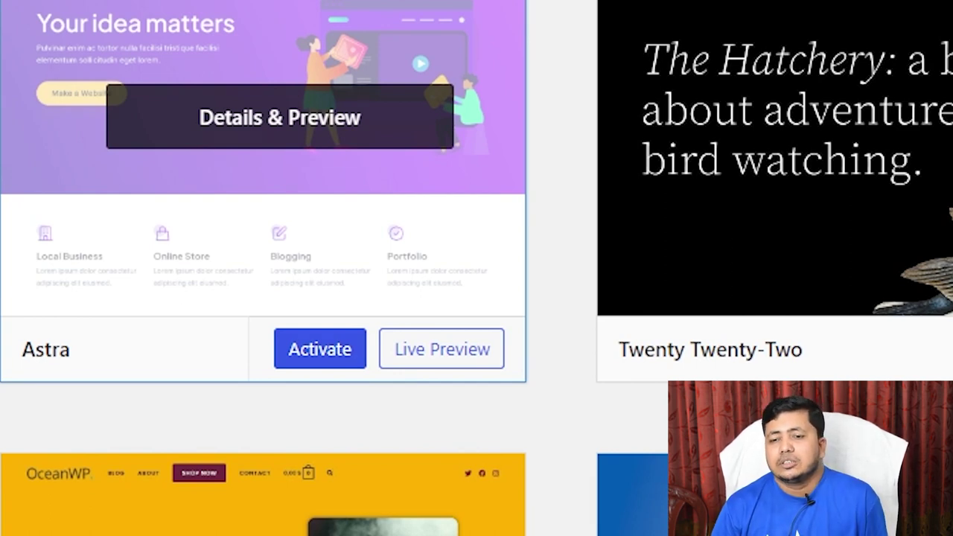
{"action": "left_click", "coordinate": [295, 360]}
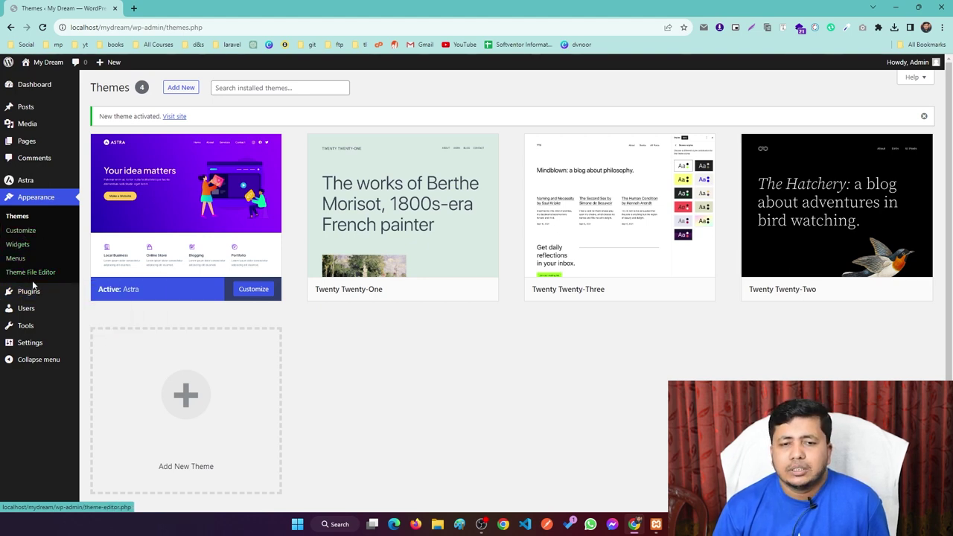
Step: View the site's front end in a new tab to check how the active theme looks
{"action": "mouse_move", "coordinate": [47, 64]}
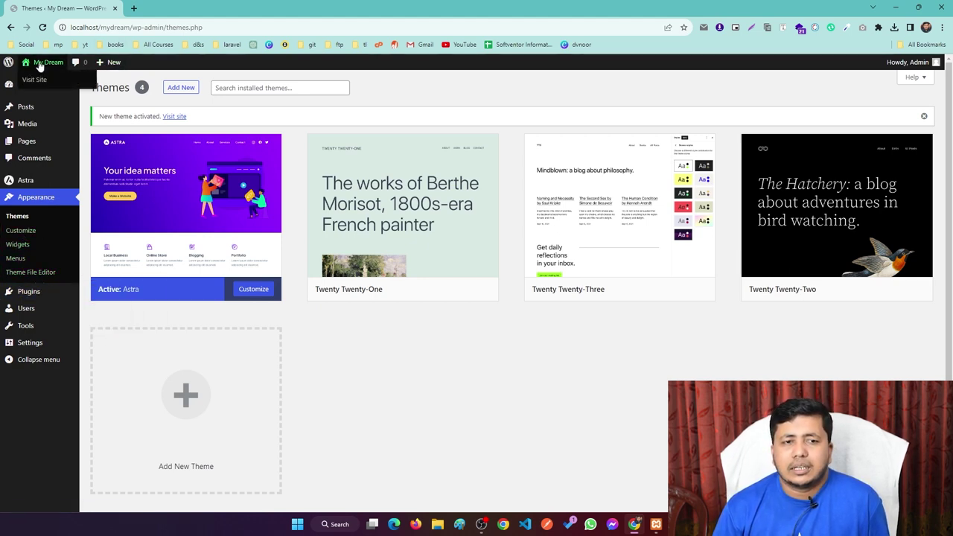
{"action": "middle_click", "coordinate": [33, 80]}
{"action": "left_click", "coordinate": [141, 11]}
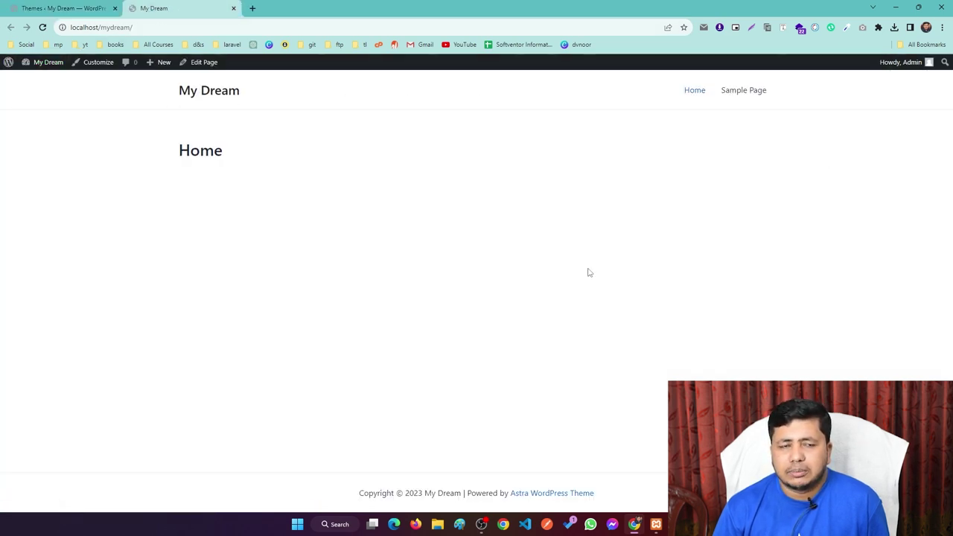
Step: Upload and install the theme file edumall-2.10.1.zip, and return to the list of installed themes
{"action": "key", "text": "ctrl+shift+Tab"}
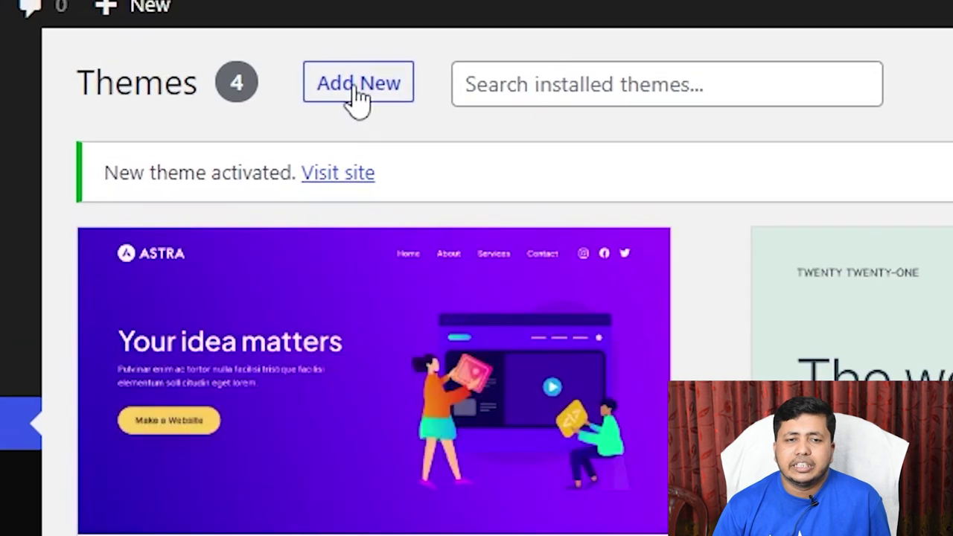
{"action": "left_click", "coordinate": [182, 89]}
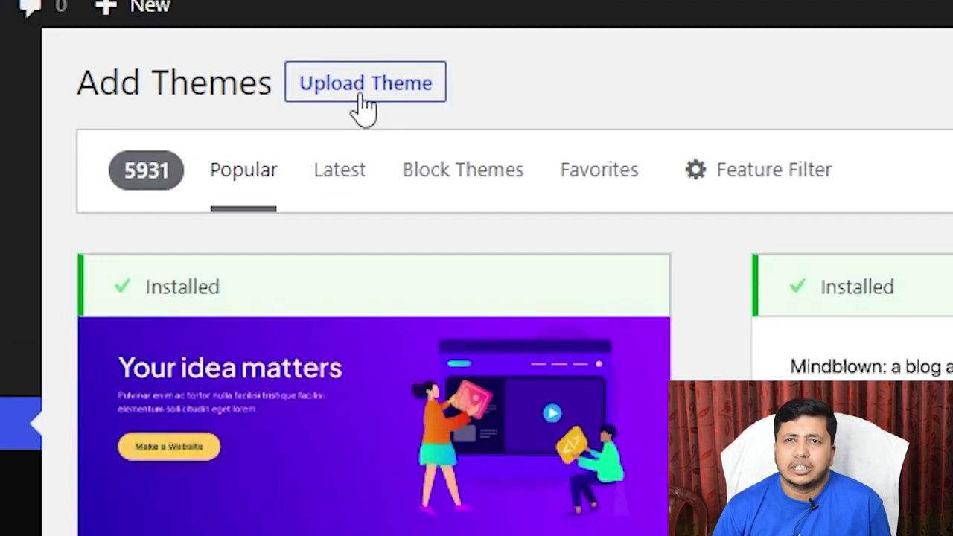
{"action": "left_click", "coordinate": [384, 96]}
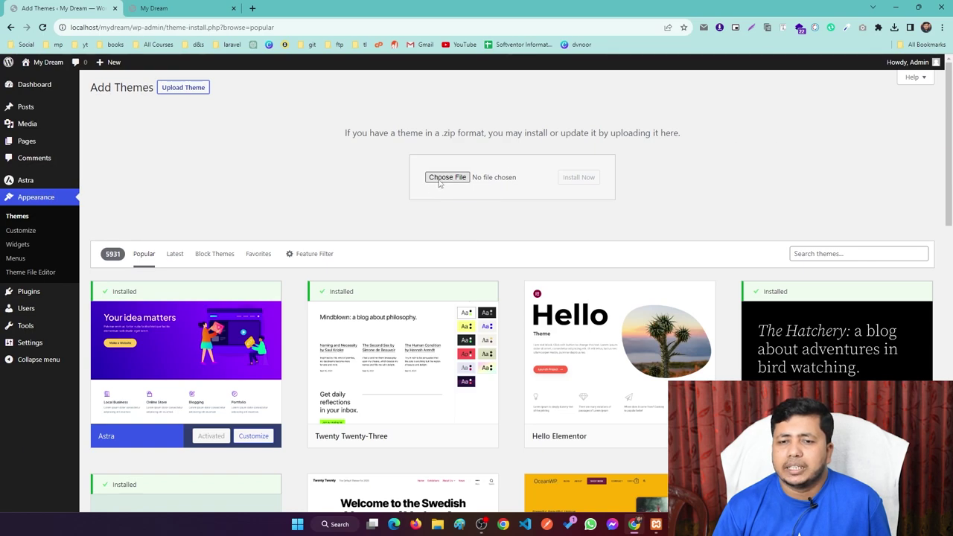
{"action": "left_click", "coordinate": [439, 178]}
{"action": "left_click", "coordinate": [332, 122]}
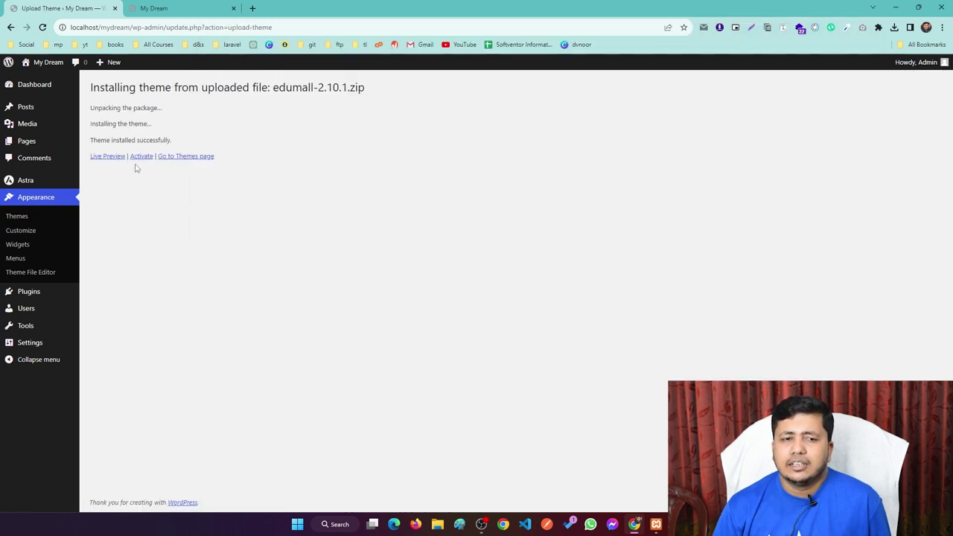
{"action": "left_click", "coordinate": [33, 217]}
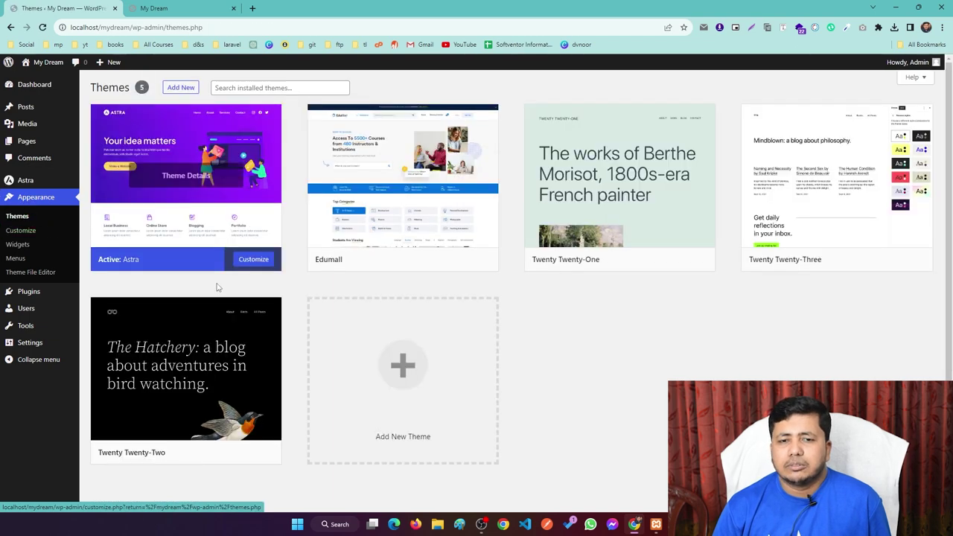
{"action": "mouse_move", "coordinate": [323, 264]}
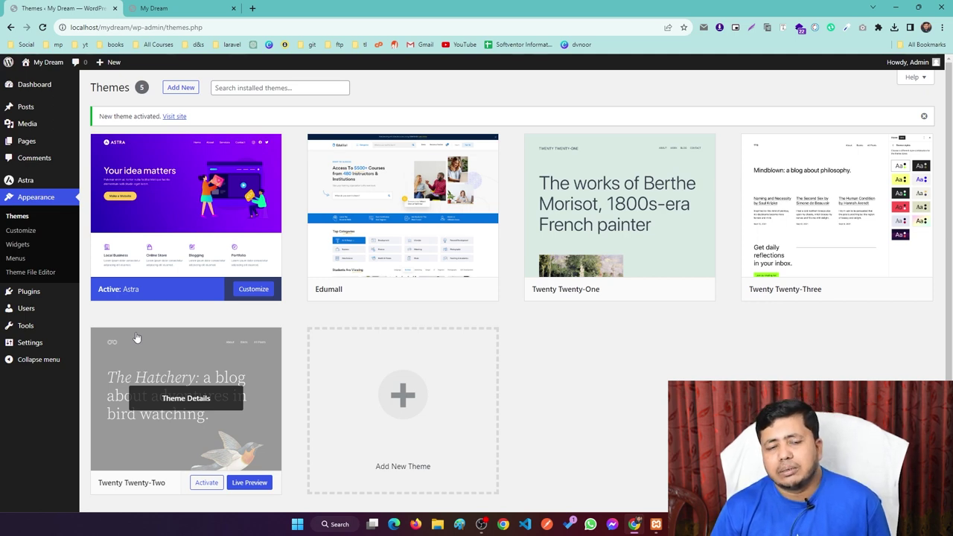
Step: Review the installed Classic Editor plugin and open the page for adding new plugins
{"action": "left_click", "coordinate": [3, 294]}
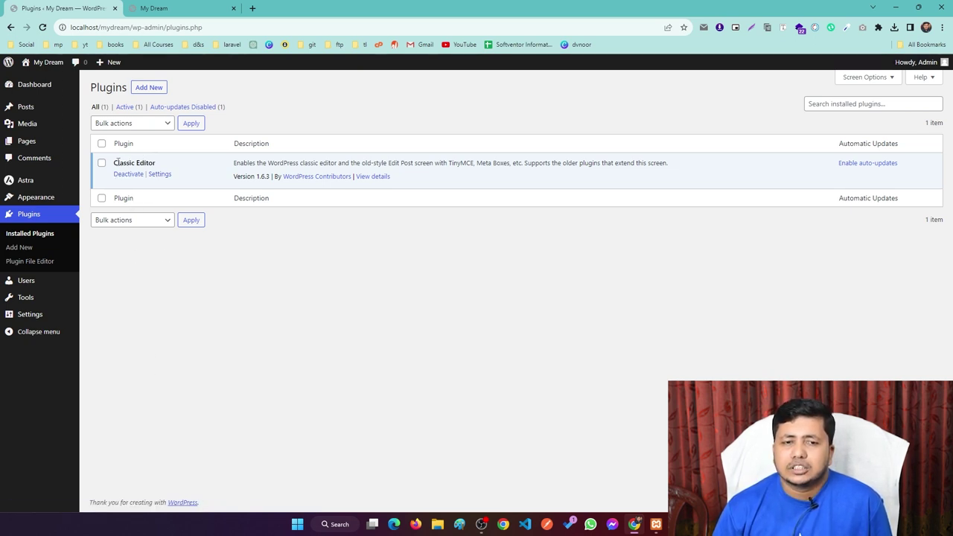
{"action": "left_click_drag", "start_coordinate": [113, 162], "coordinate": [158, 163]}
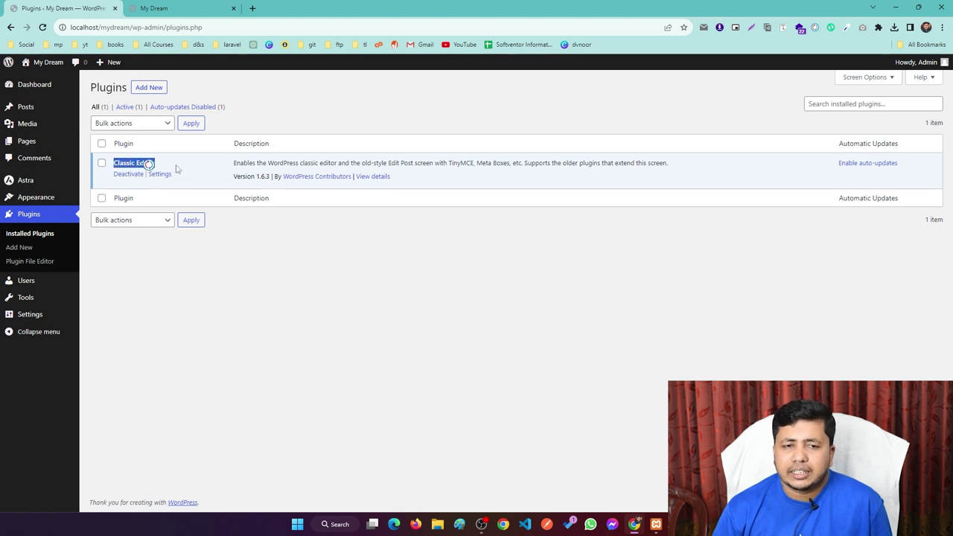
{"action": "left_click", "coordinate": [174, 168]}
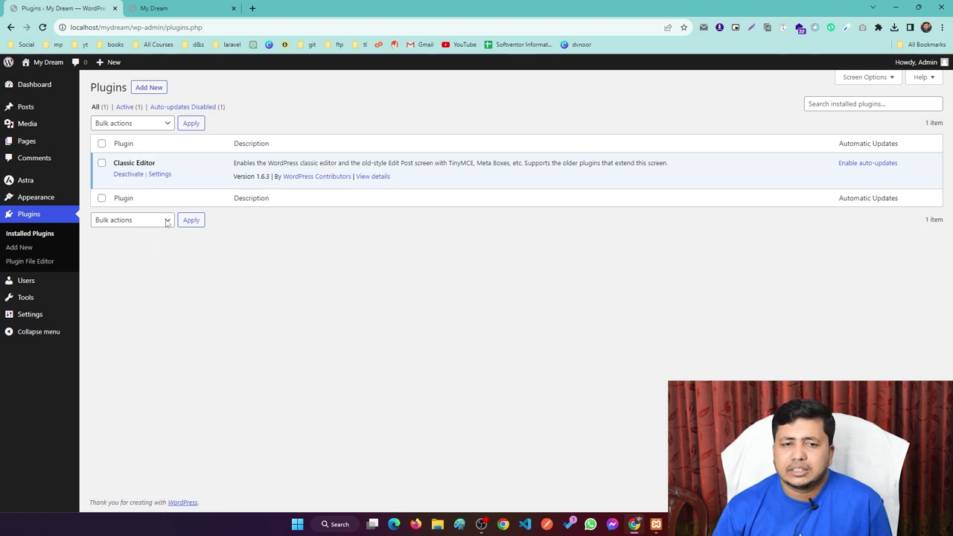
{"action": "left_click", "coordinate": [140, 89]}
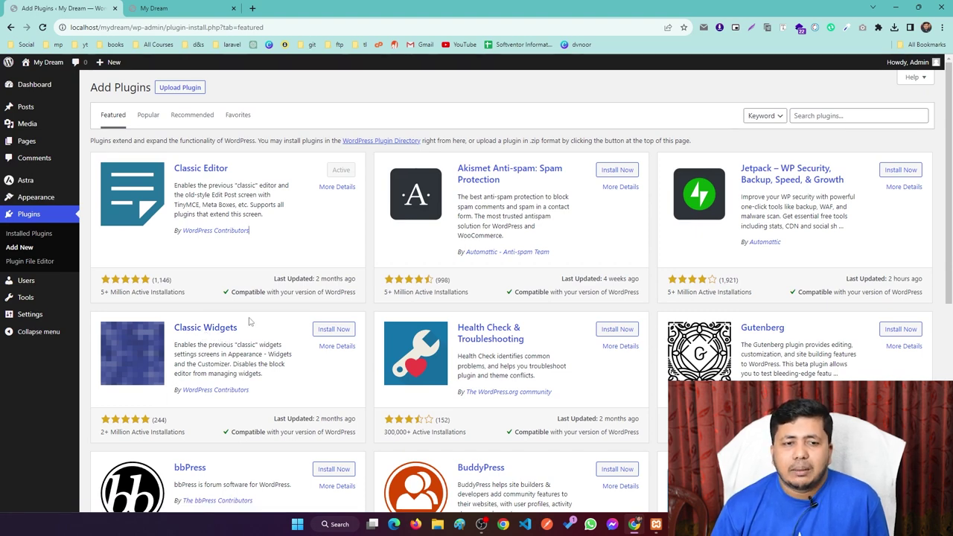
Step: Open the Widgets page in a new tab and go through its block widgets welcome guide until it closes
{"action": "mouse_move", "coordinate": [62, 199]}
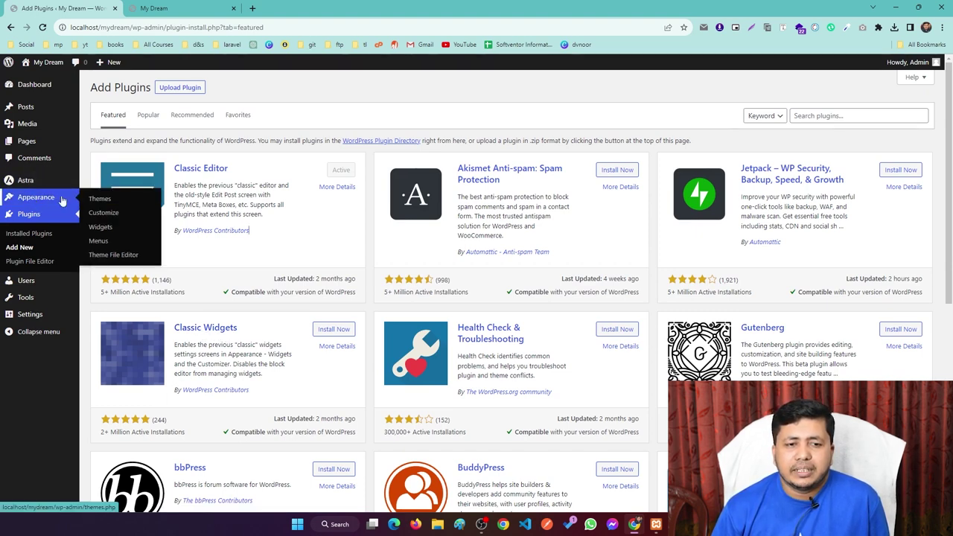
{"action": "middle_click", "coordinate": [103, 228]}
{"action": "left_click", "coordinate": [277, 6]}
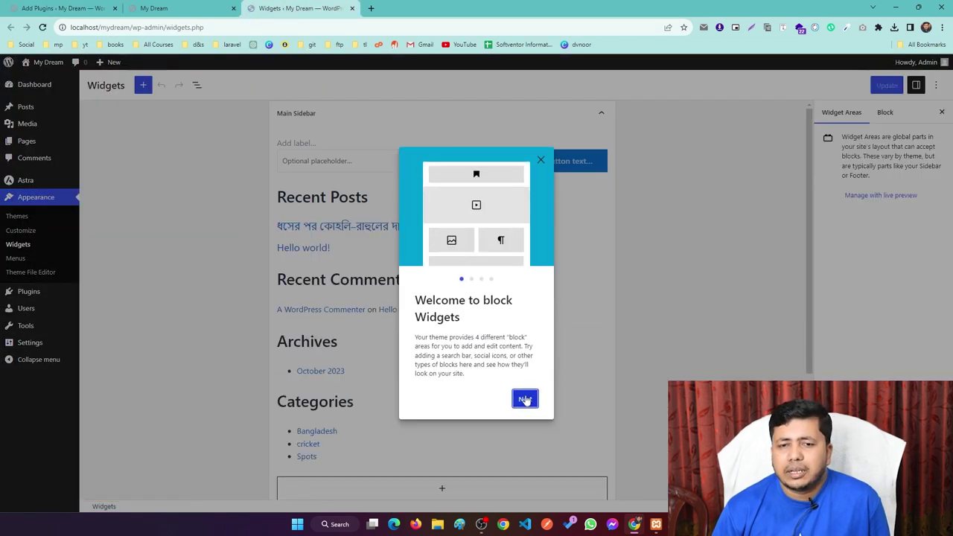
{"action": "left_click", "coordinate": [524, 398]}
{"action": "left_click", "coordinate": [522, 400]}
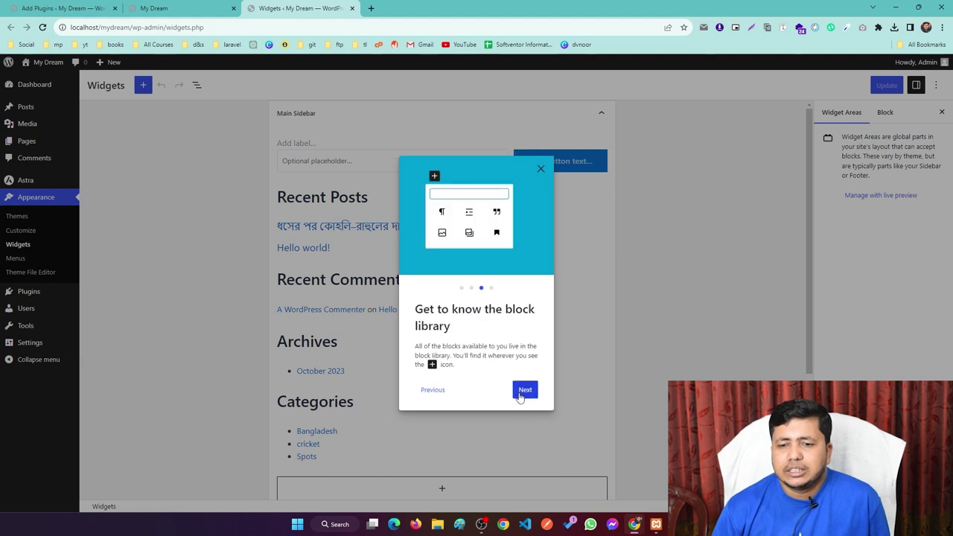
{"action": "left_click", "coordinate": [523, 392]}
{"action": "left_click", "coordinate": [518, 391]}
Step: Examine the Main Sidebar widgets, the other widget areas and the blocks offered in the block library
{"action": "scroll", "coordinate": [432, 216], "scroll_direction": "down", "scroll_amount": 3}
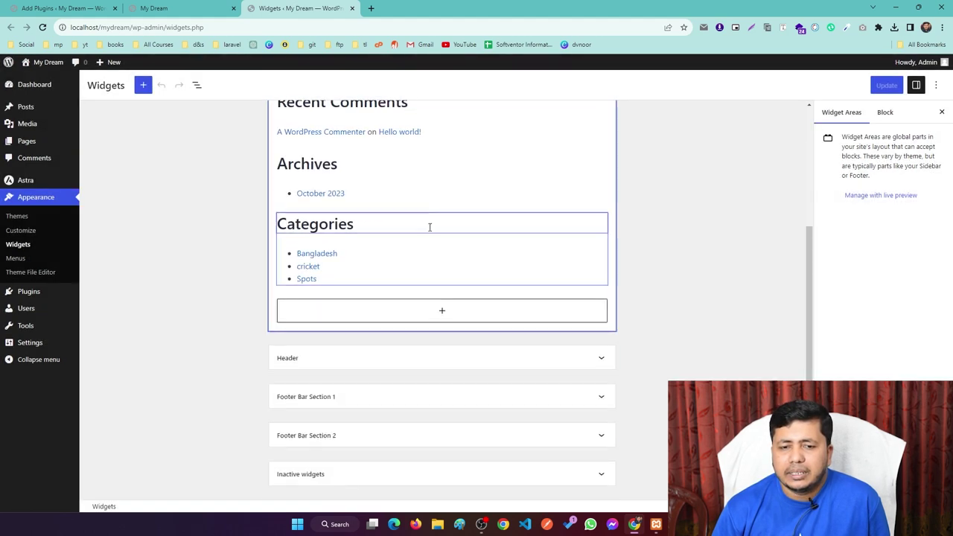
{"action": "scroll", "coordinate": [417, 268], "scroll_direction": "up", "scroll_amount": 3}
{"action": "scroll", "coordinate": [360, 163], "scroll_direction": "down", "scroll_amount": 3}
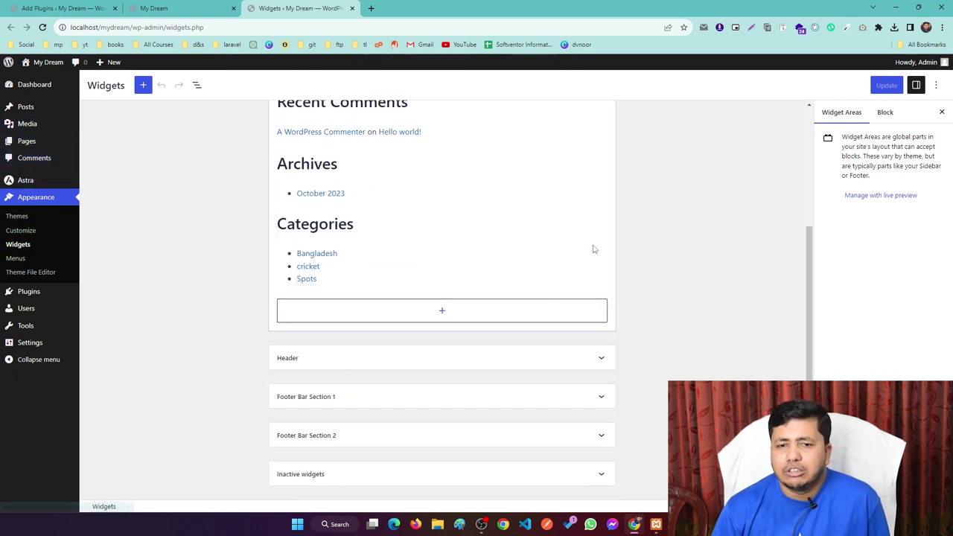
{"action": "left_click", "coordinate": [143, 85]}
{"action": "scroll", "coordinate": [142, 238], "scroll_direction": "down", "scroll_amount": 8}
{"action": "scroll", "coordinate": [169, 253], "scroll_direction": "down", "scroll_amount": 10}
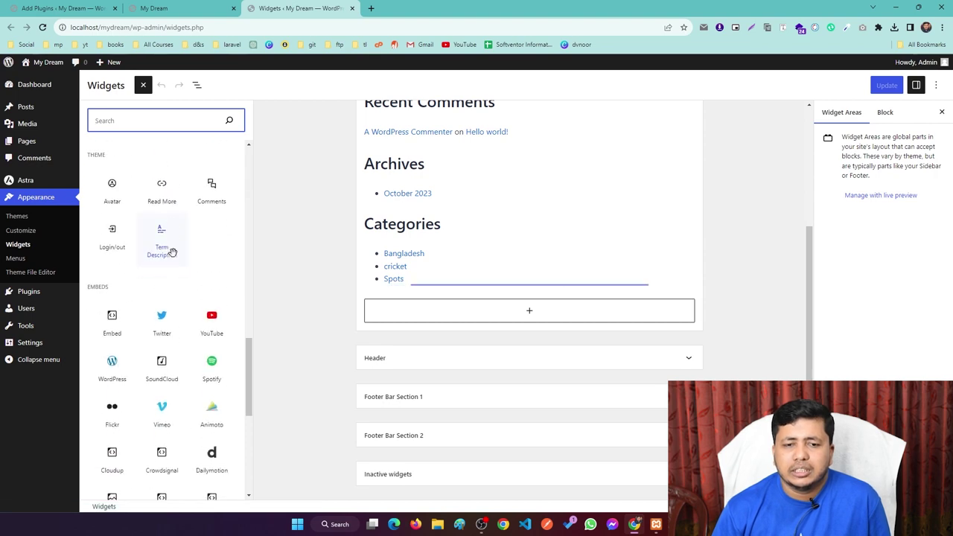
{"action": "scroll", "coordinate": [160, 223], "scroll_direction": "up", "scroll_amount": 4}
{"action": "scroll", "coordinate": [155, 216], "scroll_direction": "up", "scroll_amount": 10}
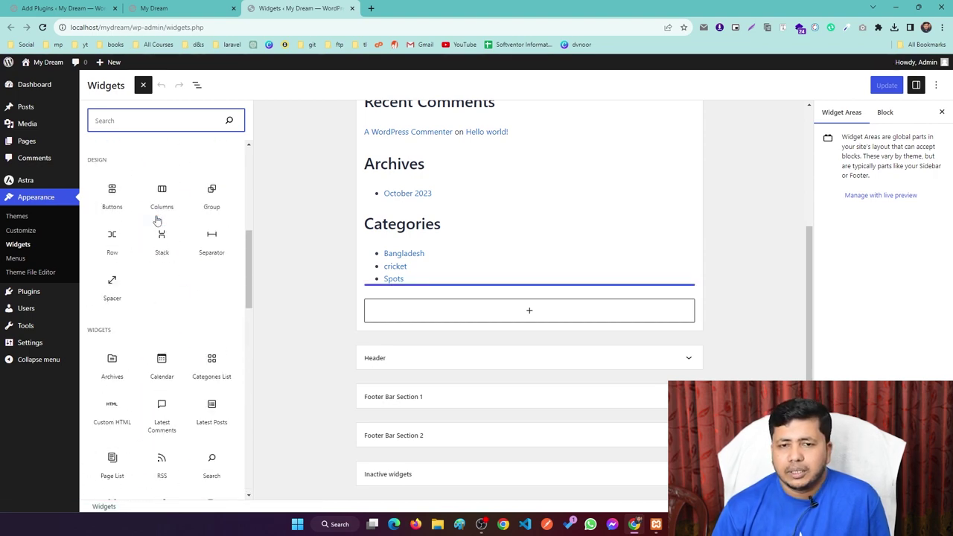
{"action": "left_click", "coordinate": [300, 181]}
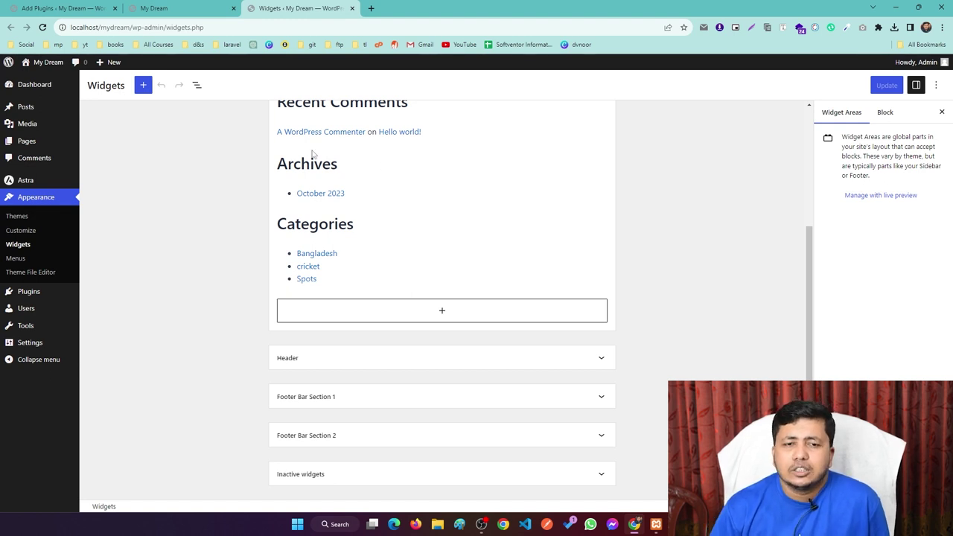
{"action": "scroll", "coordinate": [400, 316], "scroll_direction": "up", "scroll_amount": 5}
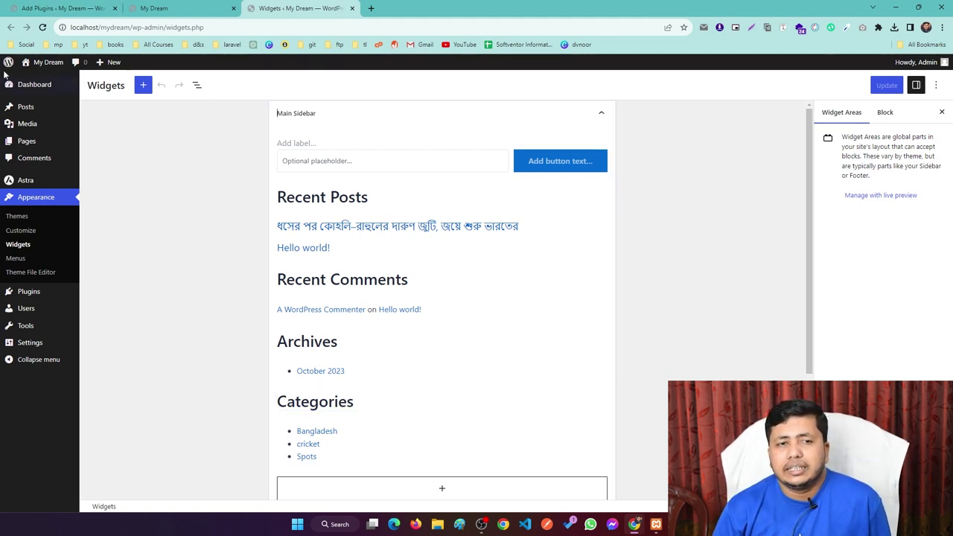
Step: Install and activate the Classic Widgets plugin, and reload the Widgets page to use the classic interface
{"action": "key", "text": "ctrl+1"}
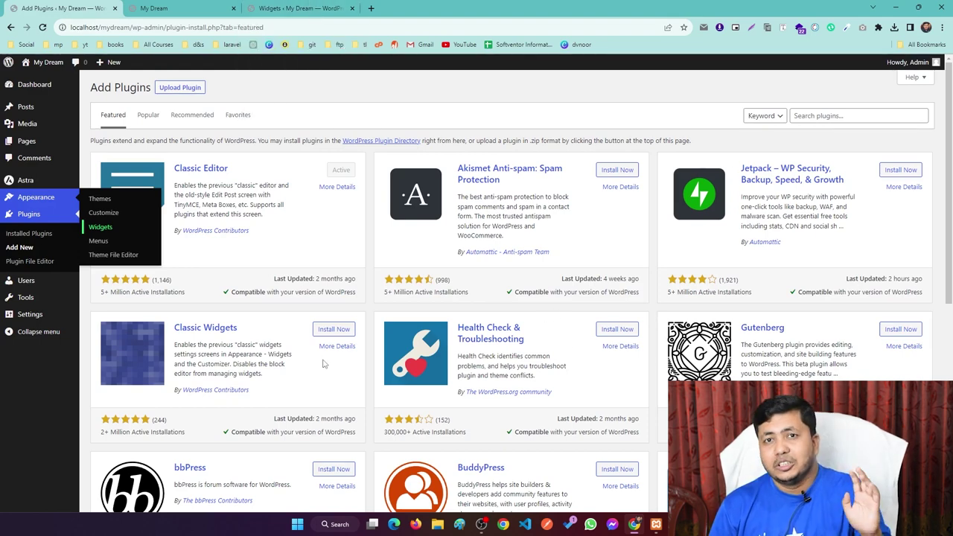
{"action": "left_click", "coordinate": [322, 331]}
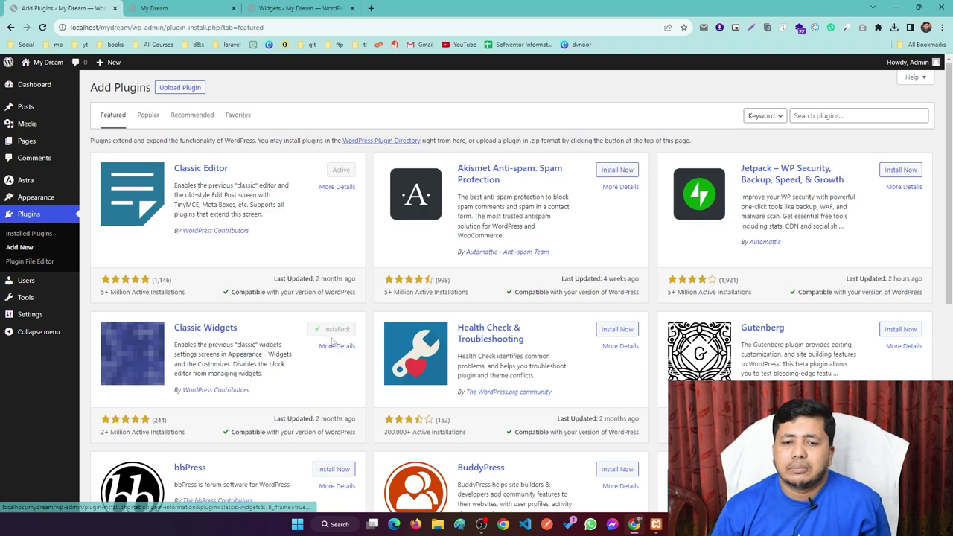
{"action": "left_click", "coordinate": [335, 329]}
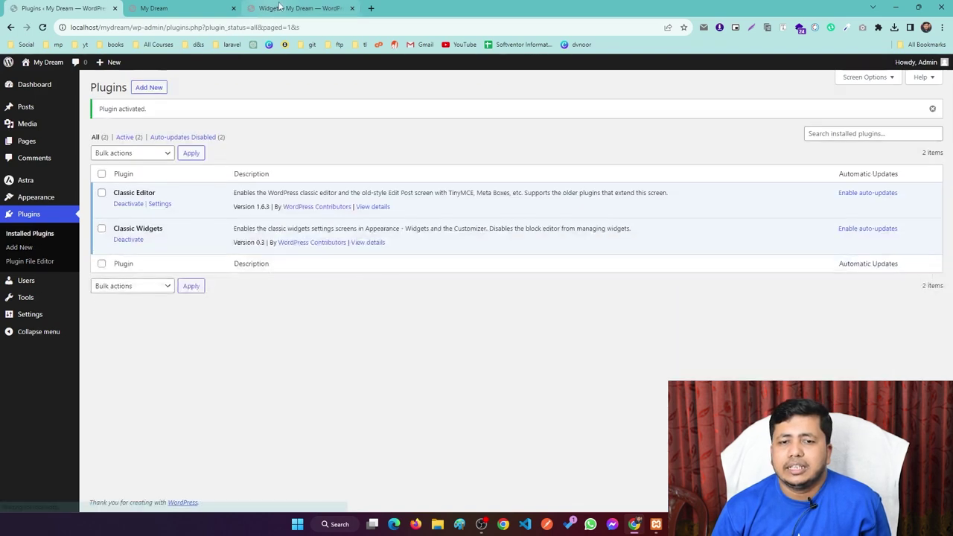
{"action": "left_click", "coordinate": [279, 7]}
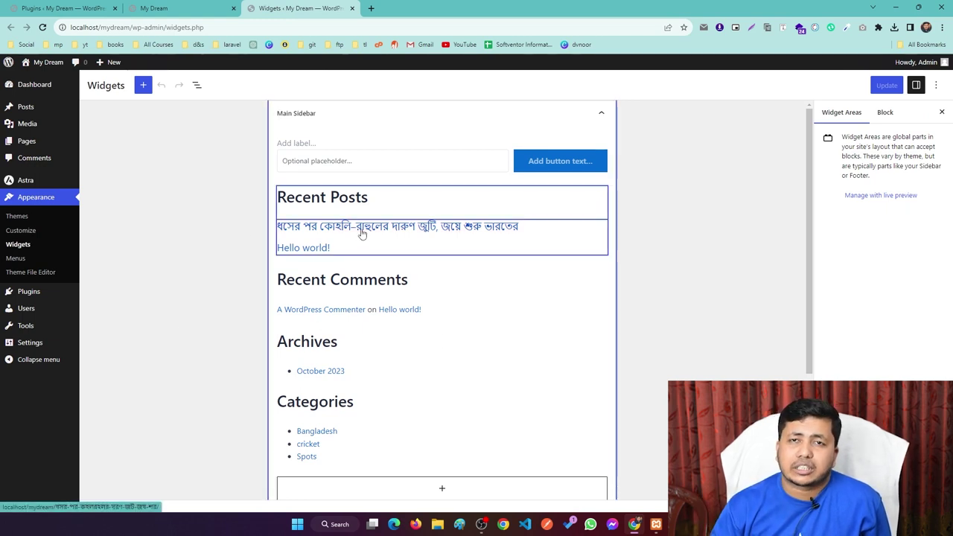
{"action": "left_click", "coordinate": [18, 244]}
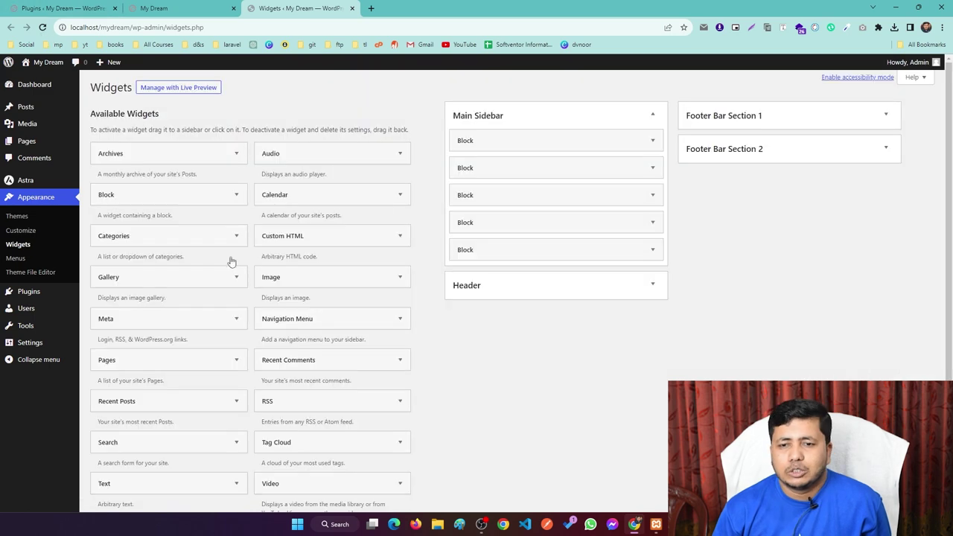
{"action": "scroll", "coordinate": [336, 290], "scroll_direction": "down", "scroll_amount": 2}
{"action": "scroll", "coordinate": [336, 290], "scroll_direction": "up", "scroll_amount": 2}
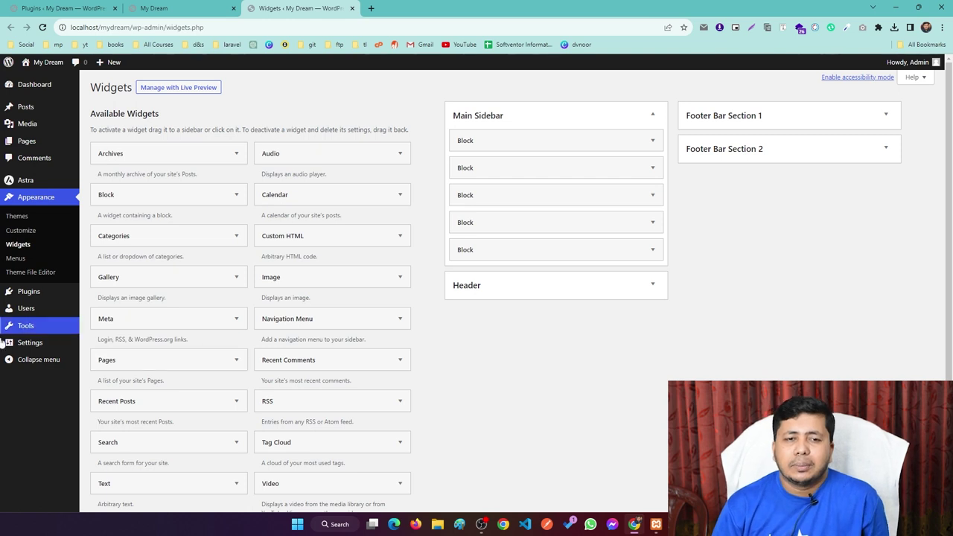
Step: Upload the plugin file jet-engine.zip from the computer through the Add Plugins page and install it
{"action": "left_click", "coordinate": [32, 297]}
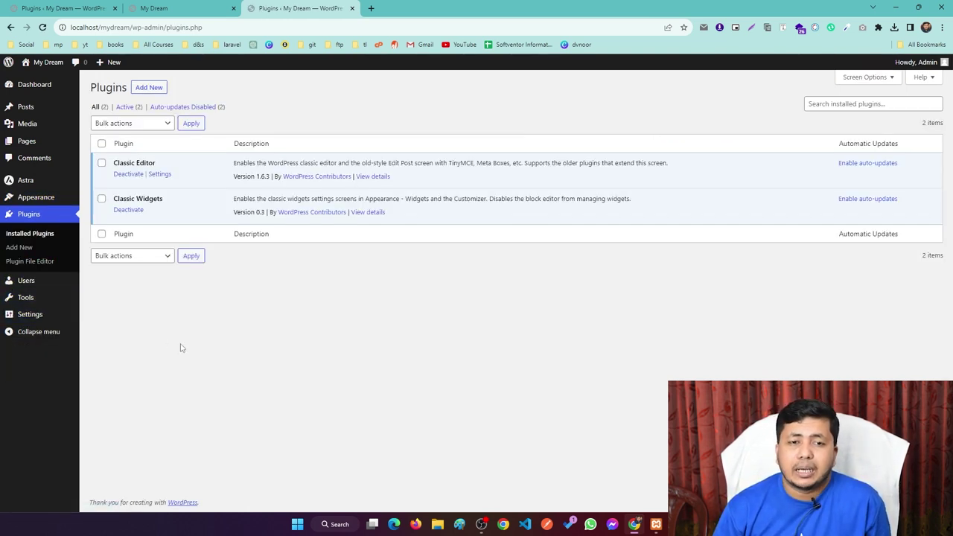
{"action": "left_click", "coordinate": [146, 89]}
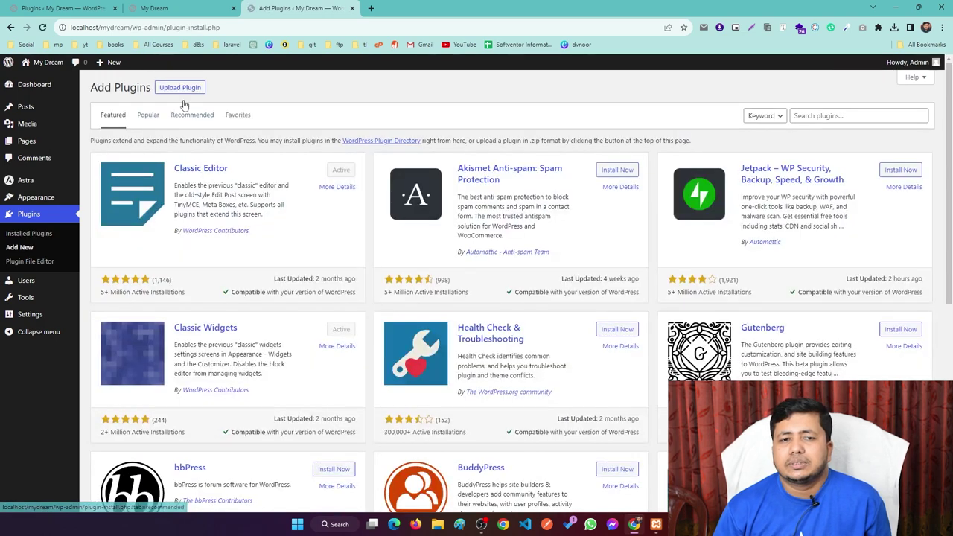
{"action": "left_click", "coordinate": [171, 88]}
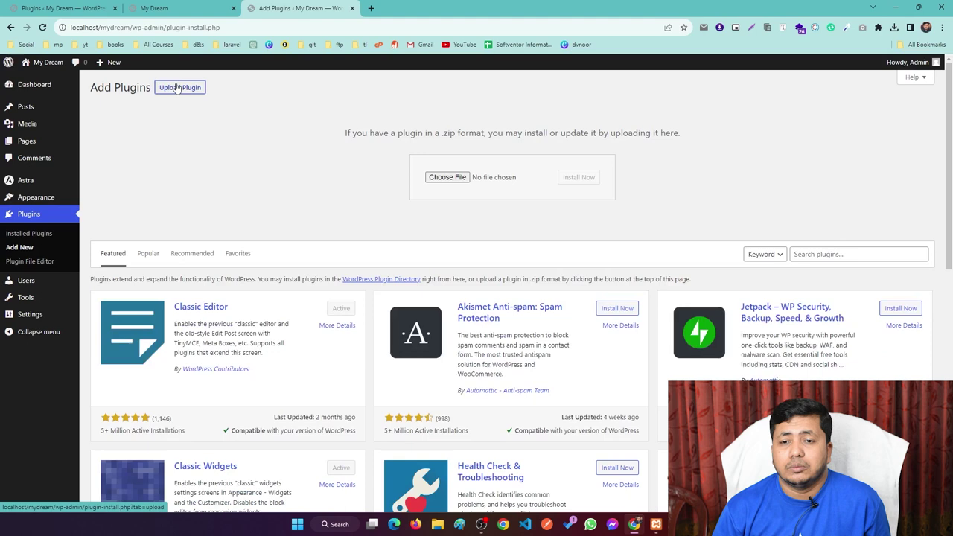
{"action": "left_click", "coordinate": [445, 177]}
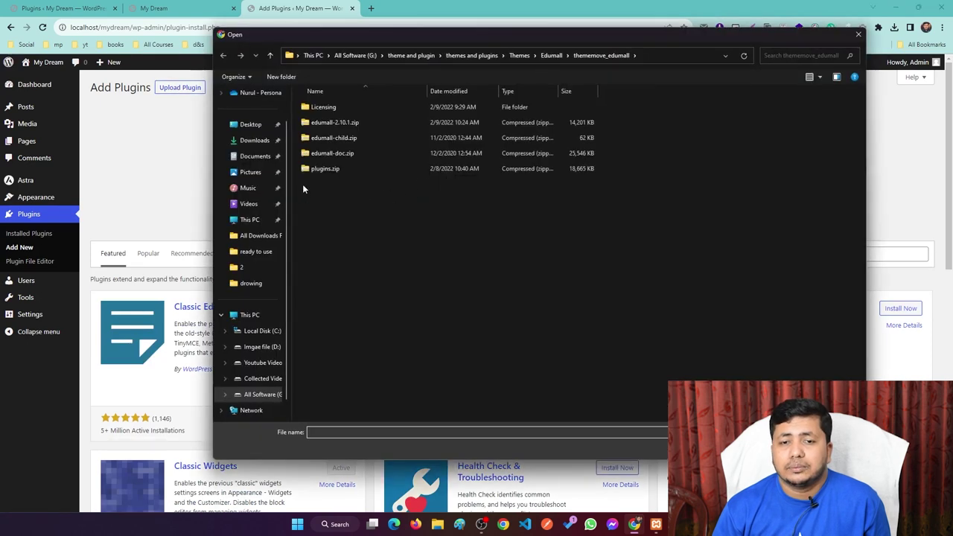
{"action": "double_click", "coordinate": [325, 230]}
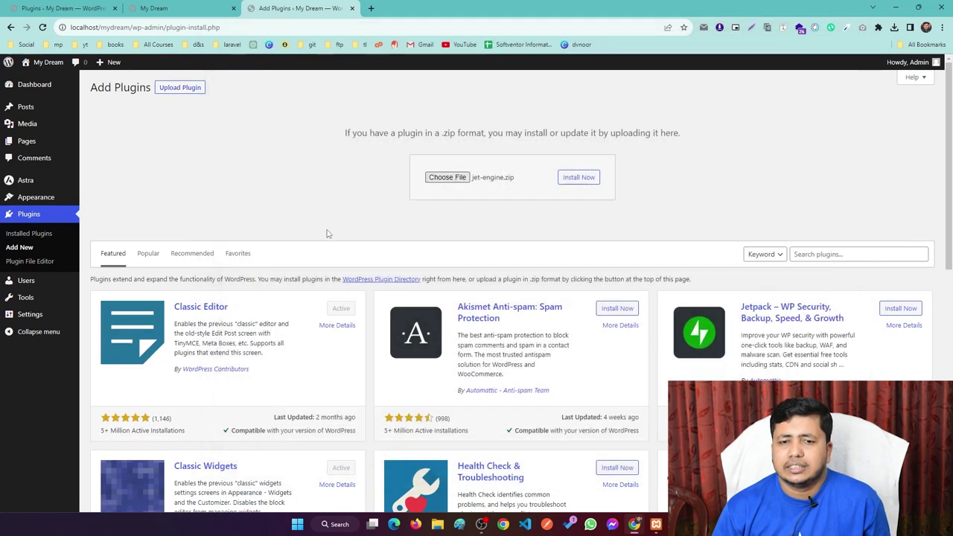
{"action": "left_click", "coordinate": [576, 177]}
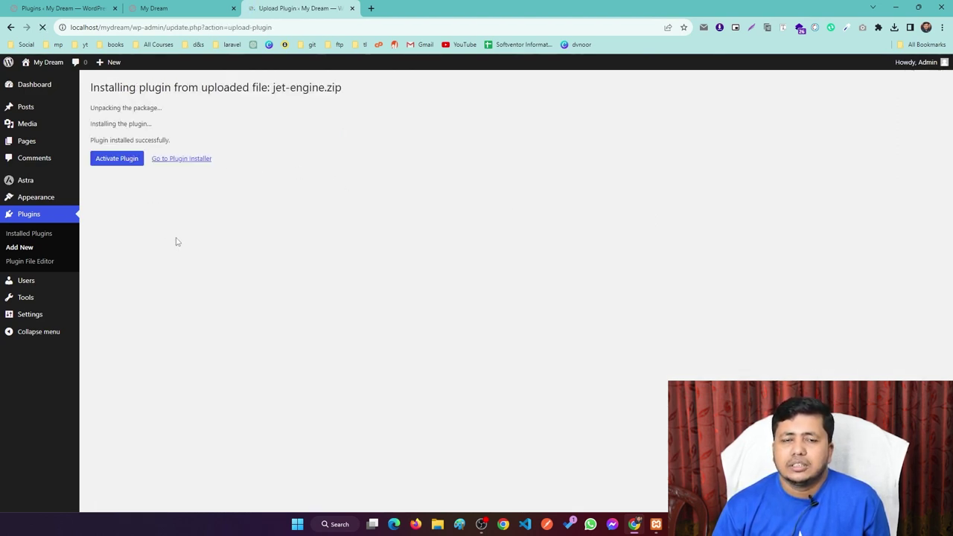
Step: Activate the uploaded JetEngine plugin and look over its new entries in the admin menu
{"action": "left_click_drag", "start_coordinate": [87, 142], "coordinate": [171, 141]}
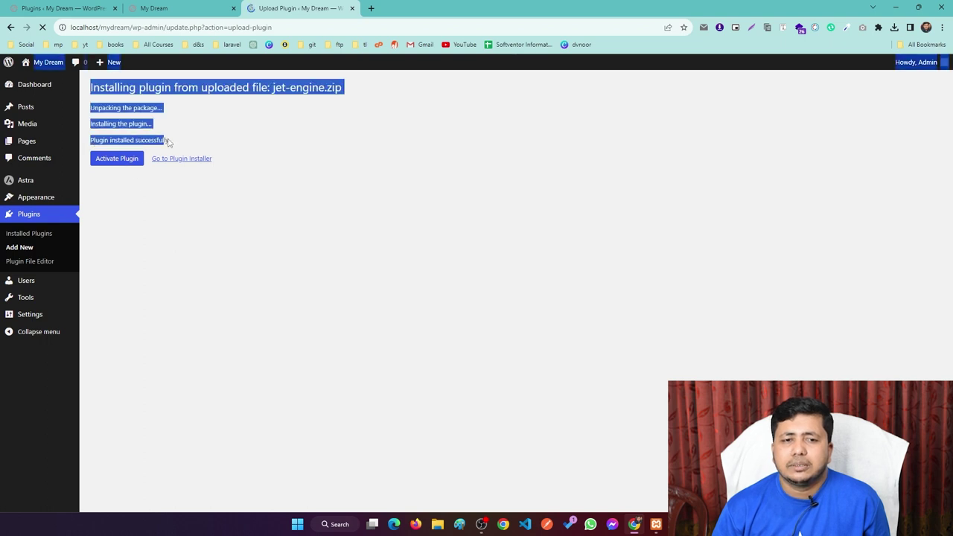
{"action": "left_click", "coordinate": [223, 143]}
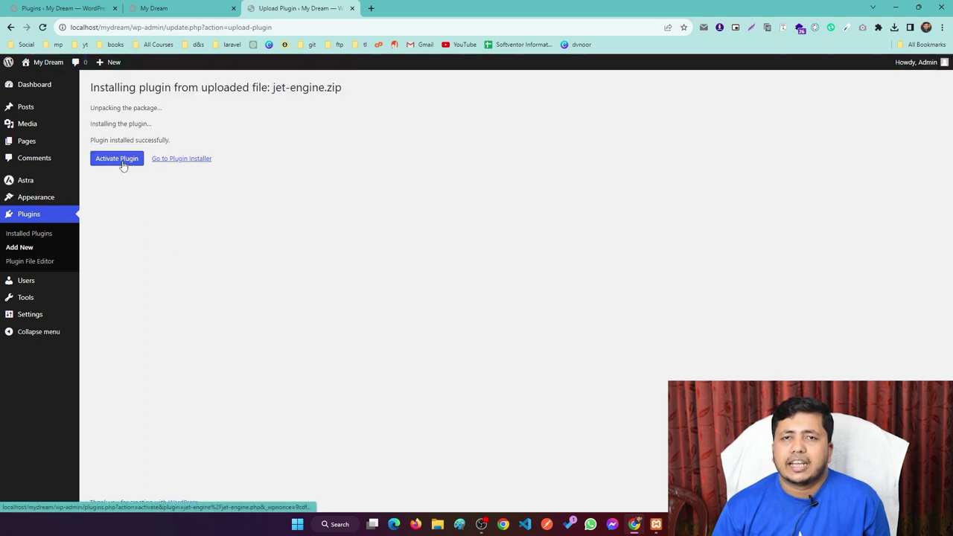
{"action": "left_click", "coordinate": [123, 166]}
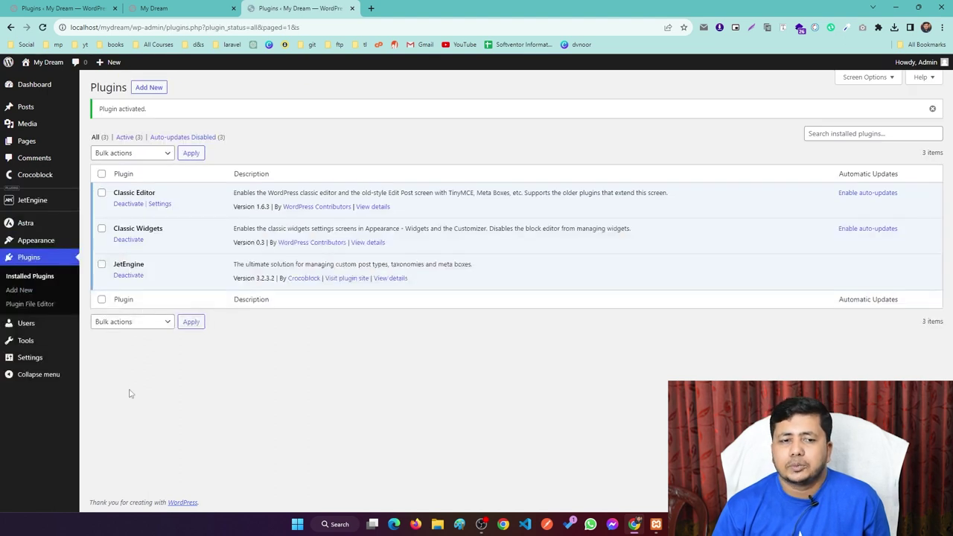
{"action": "mouse_move", "coordinate": [9, 200]}
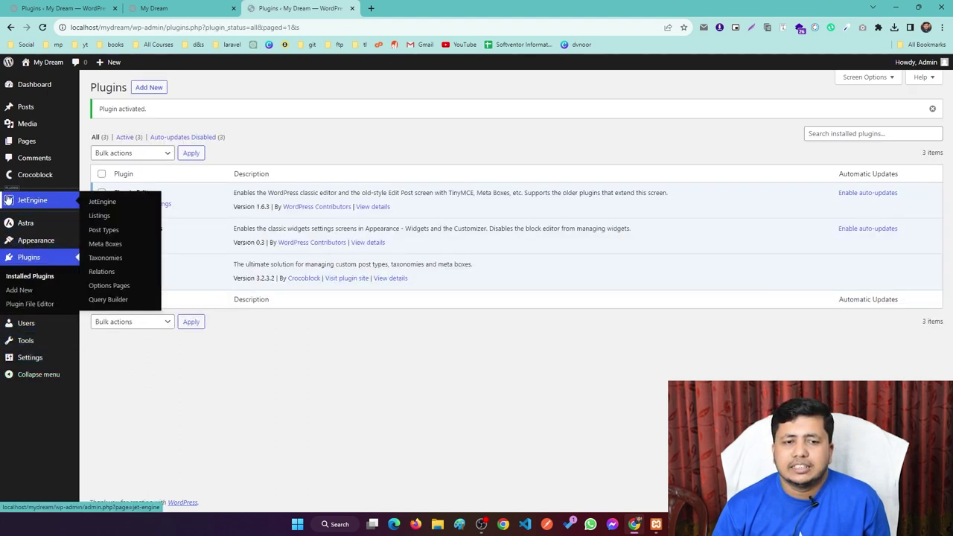
{"action": "mouse_move", "coordinate": [29, 178]}
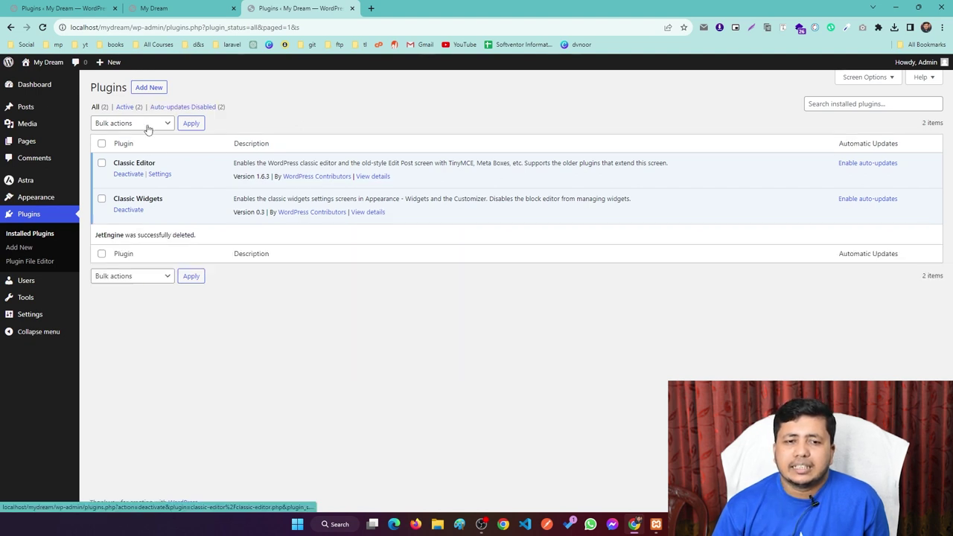
Step: Deactivate the Classic Widgets plugin and delete it from the site
{"action": "left_click", "coordinate": [126, 210]}
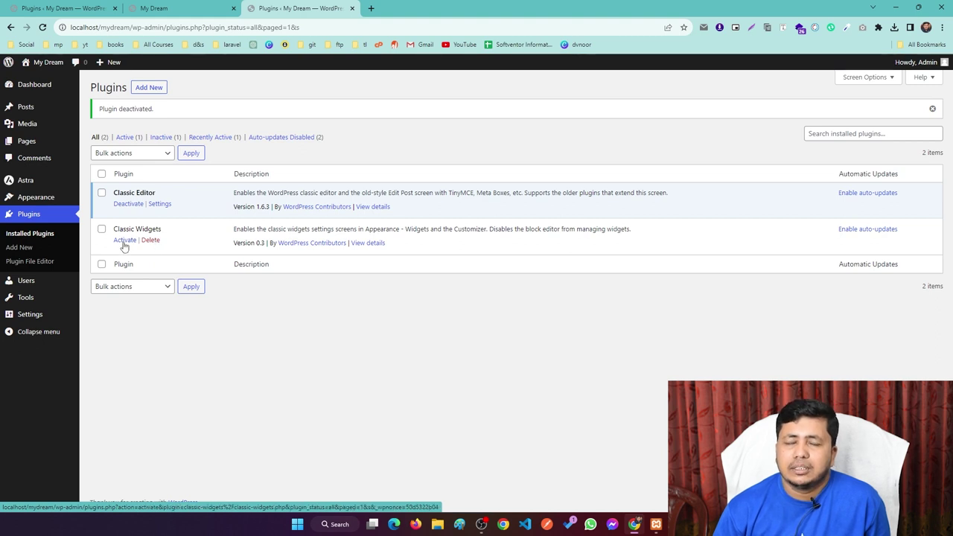
{"action": "left_click", "coordinate": [150, 241]}
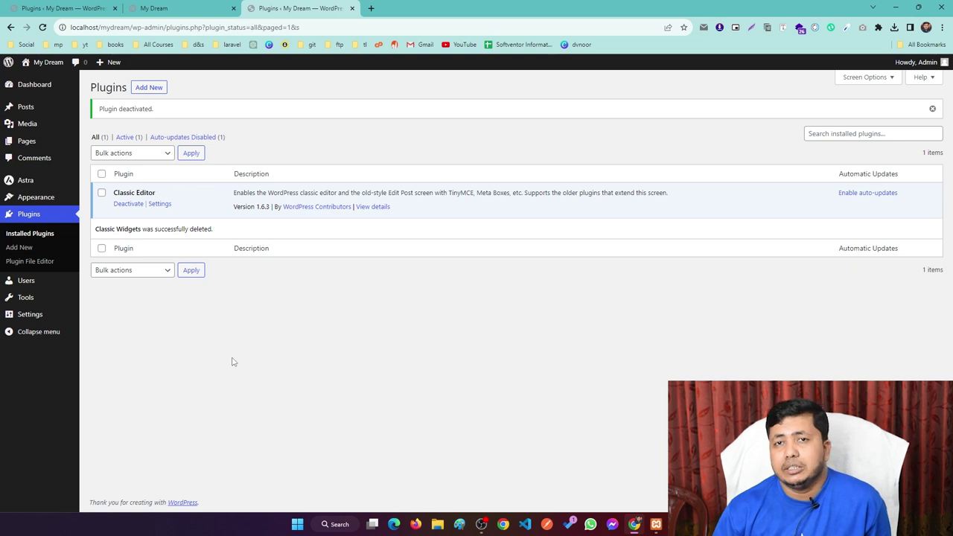
Step: Open a new page from the Pages list and examine the classic editor's content area and settings boxes
{"action": "left_click", "coordinate": [27, 144]}
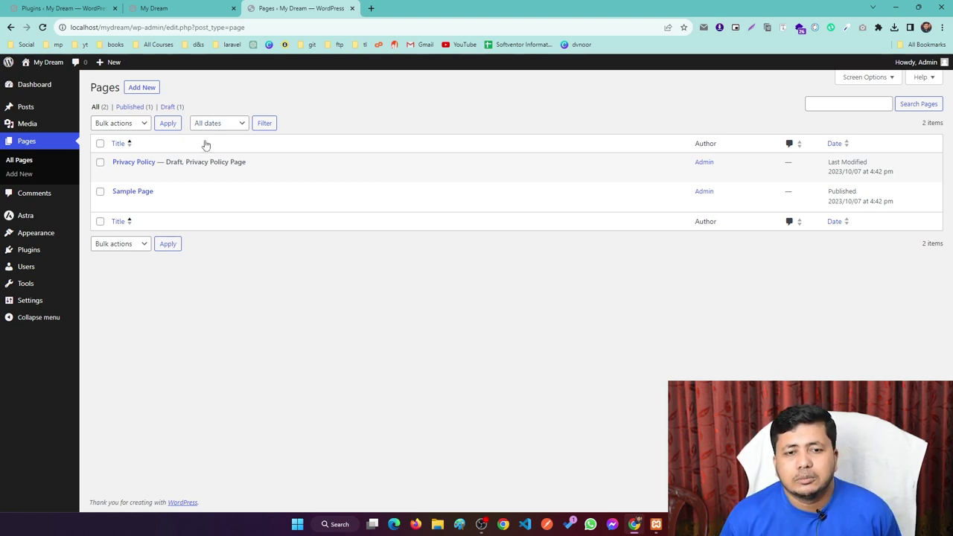
{"action": "left_click", "coordinate": [138, 89]}
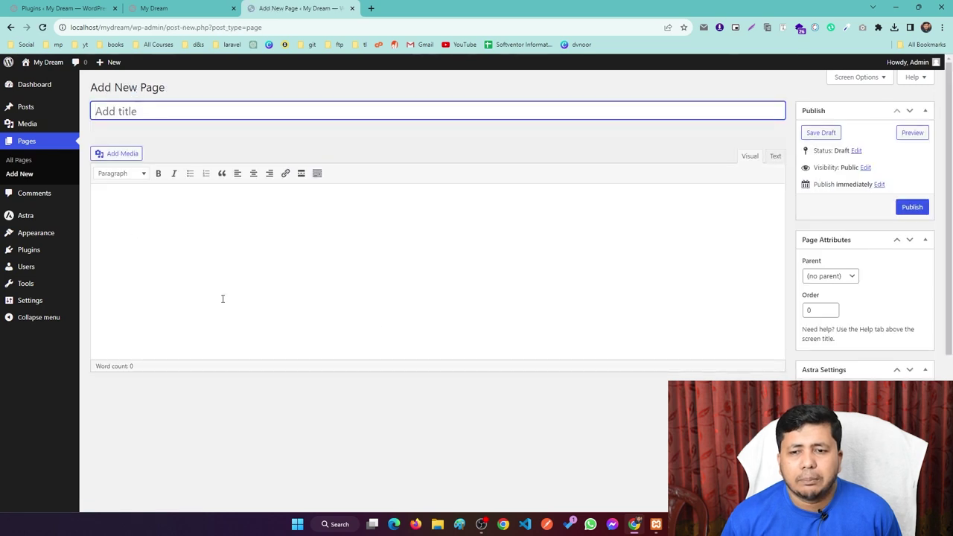
{"action": "scroll", "coordinate": [242, 323], "scroll_direction": "down", "scroll_amount": 1}
{"action": "scroll", "coordinate": [243, 323], "scroll_direction": "down", "scroll_amount": 2}
{"action": "scroll", "coordinate": [543, 251], "scroll_direction": "up", "scroll_amount": 3}
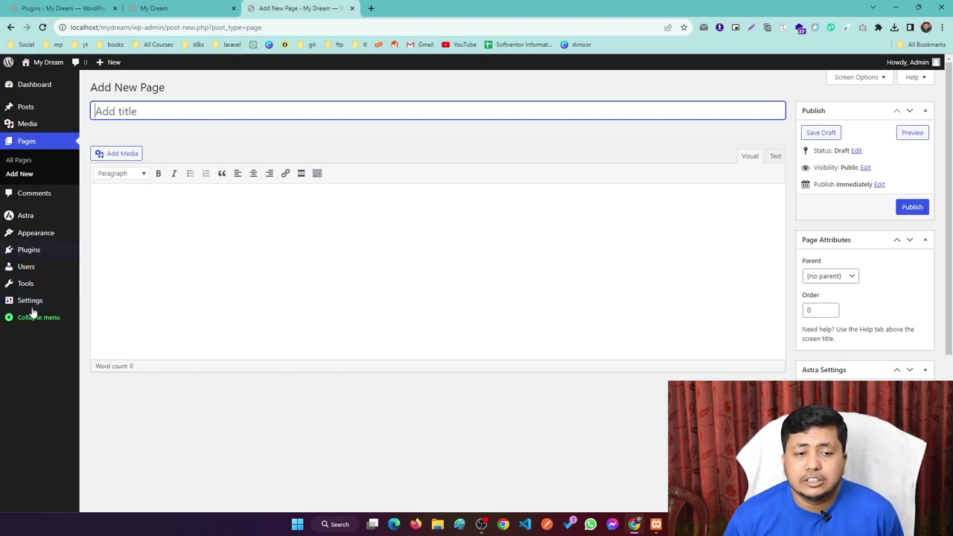
Step: Deactivate the Classic Editor plugin, and check the site's front page before returning to the admin area
{"action": "mouse_move", "coordinate": [28, 274]}
{"action": "left_click", "coordinate": [25, 253]}
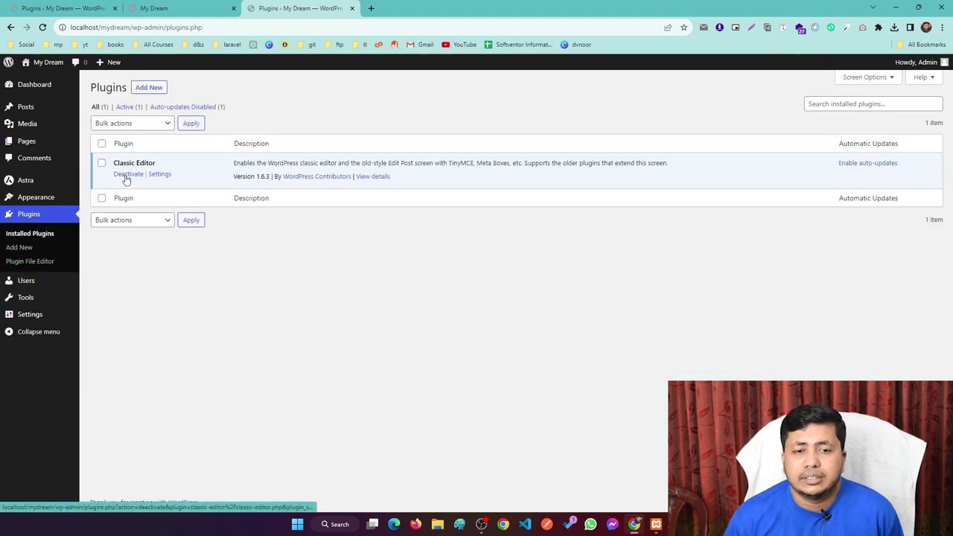
{"action": "left_click", "coordinate": [126, 175]}
{"action": "left_click", "coordinate": [161, 11]}
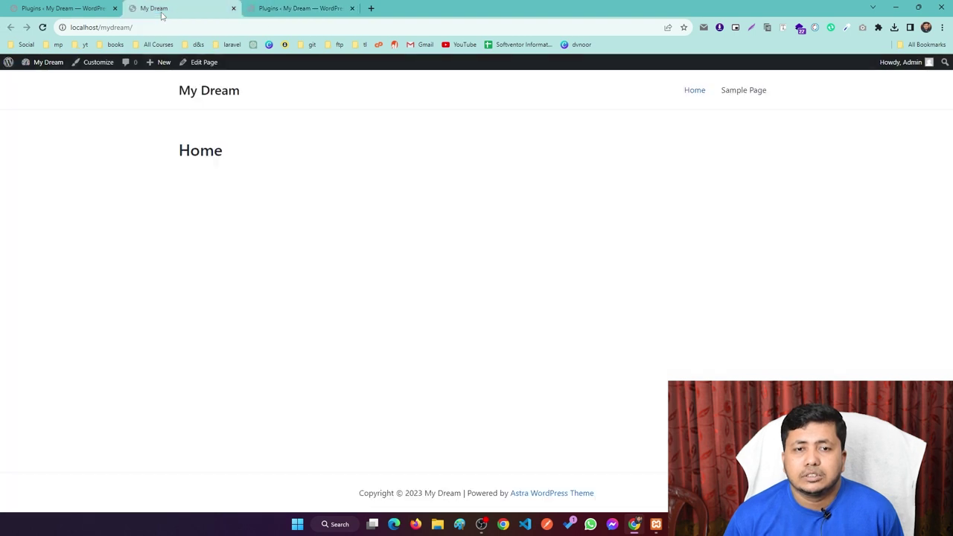
{"action": "left_click", "coordinate": [297, 8]}
Step: Add a new page titled "Home" in the block editor and publish it
{"action": "mouse_move", "coordinate": [36, 143]}
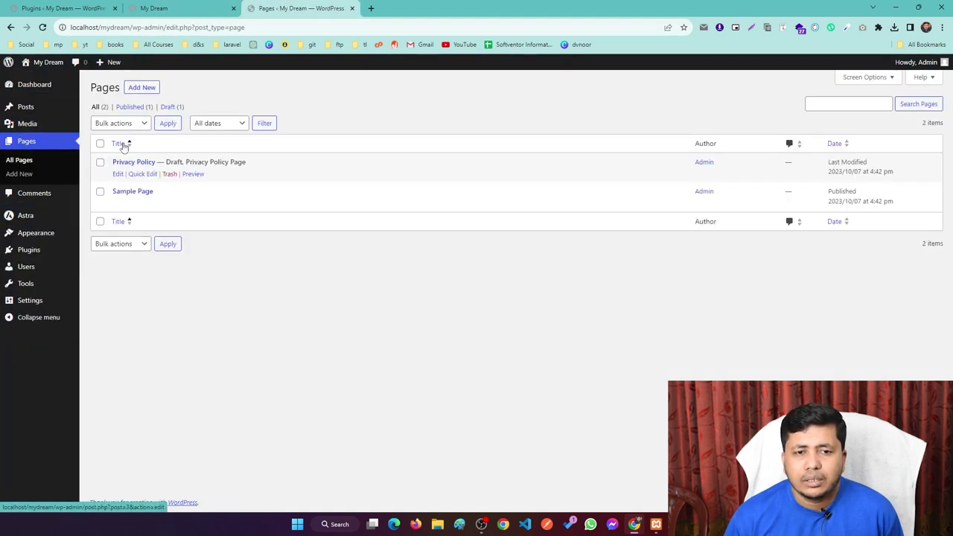
{"action": "left_click", "coordinate": [134, 91]}
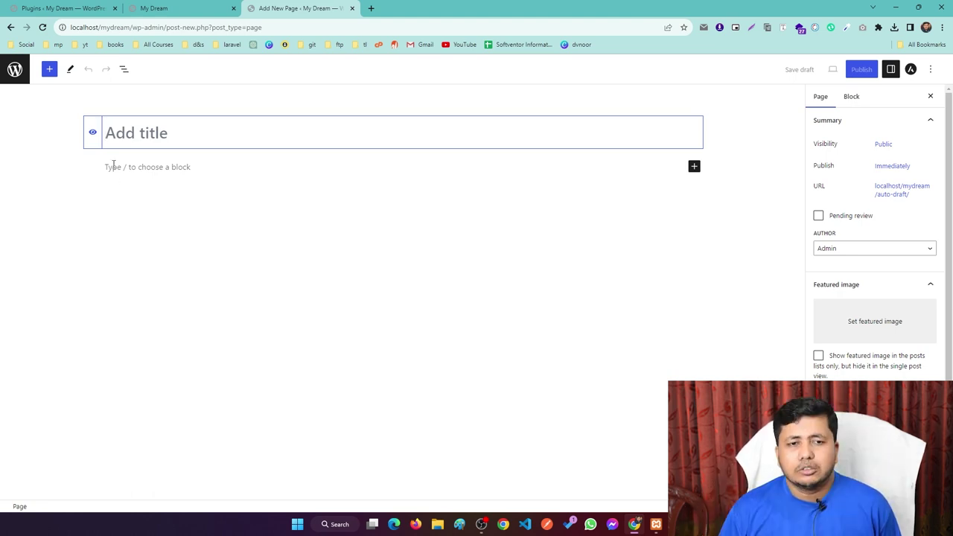
{"action": "type", "text": "Home"}
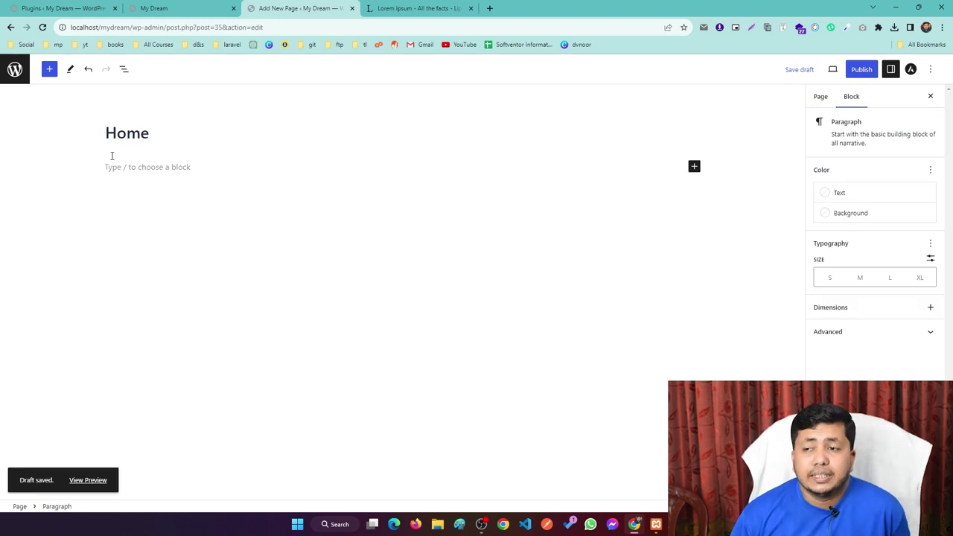
{"action": "left_click", "coordinate": [861, 69]}
{"action": "left_click", "coordinate": [850, 69]}
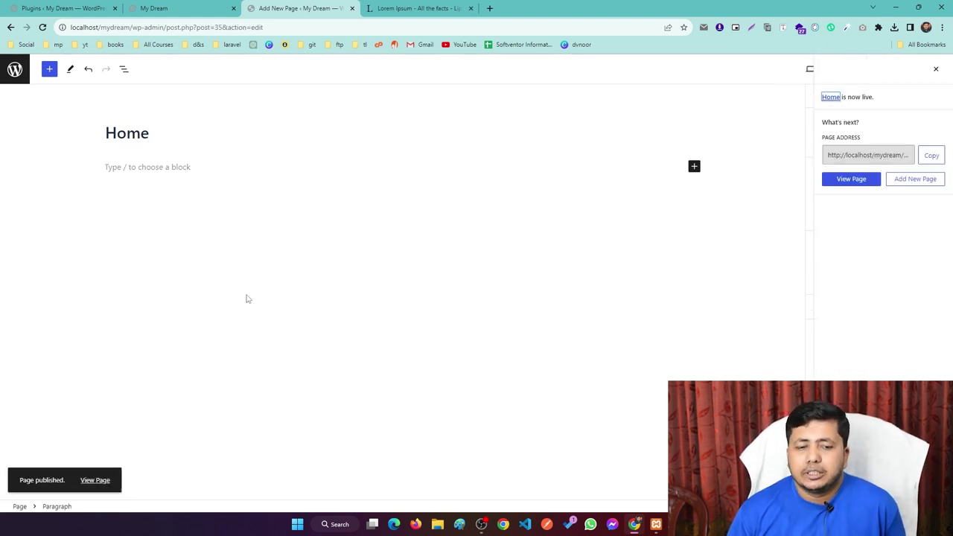
Step: View the published Home page, check its address and title, and return to the page editor
{"action": "left_click", "coordinate": [94, 480]}
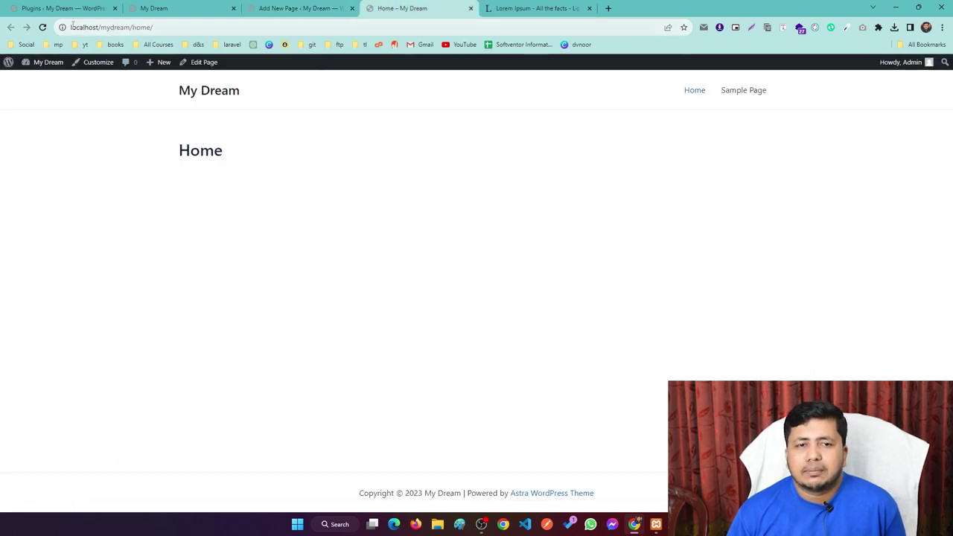
{"action": "left_click_drag", "start_coordinate": [72, 26], "coordinate": [131, 28]}
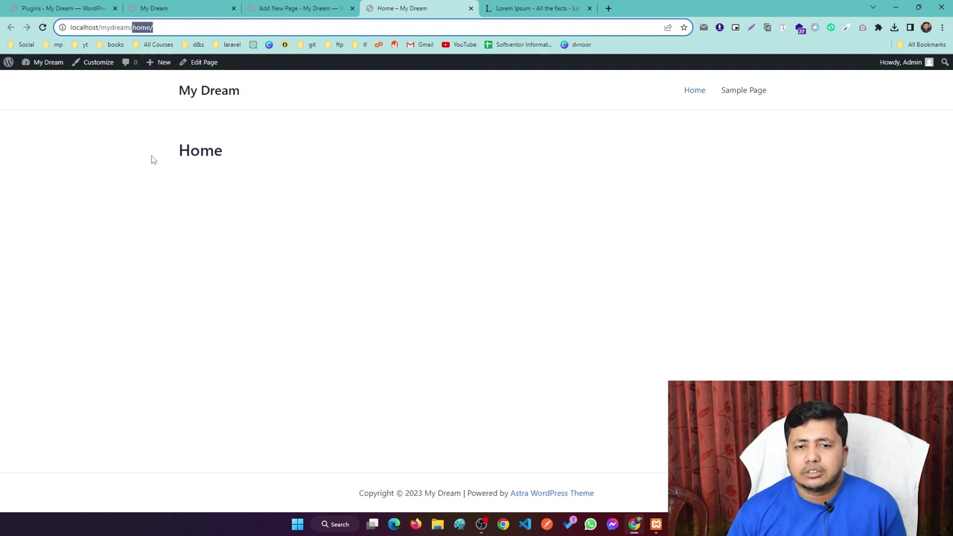
{"action": "left_click_drag", "start_coordinate": [151, 159], "coordinate": [452, 193]}
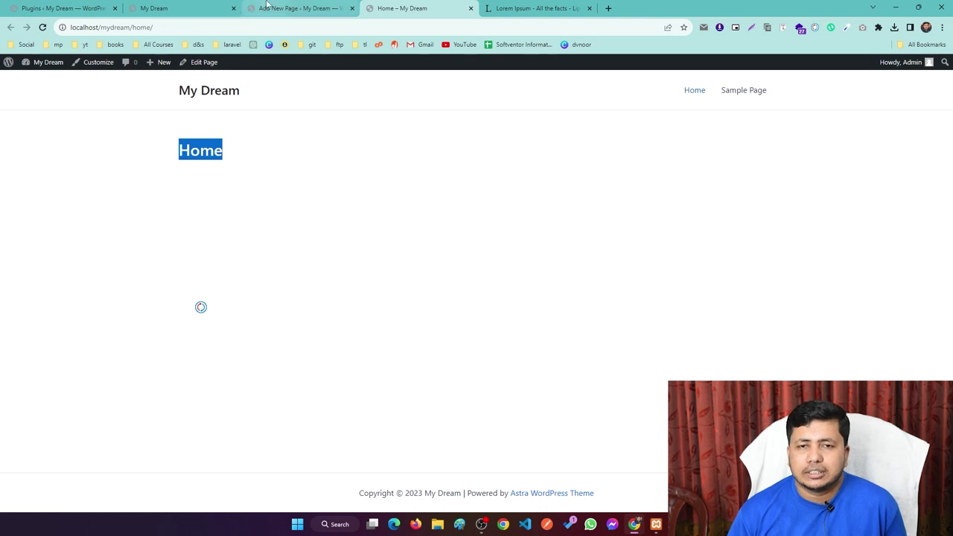
{"action": "left_click", "coordinate": [300, 9]}
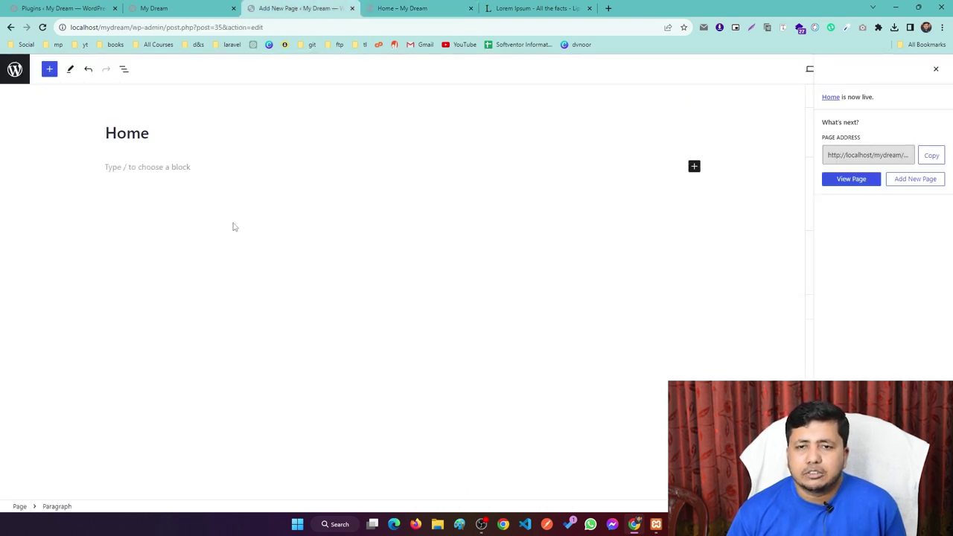
Step: Browse the block library for the Home page and place the cursor in the empty paragraph below the title
{"action": "left_click", "coordinate": [49, 70]}
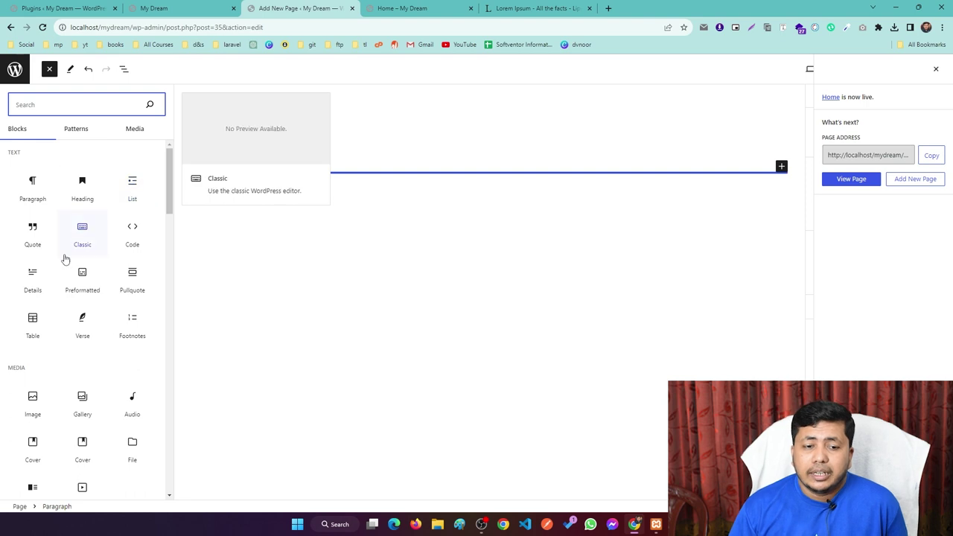
{"action": "scroll", "coordinate": [75, 298], "scroll_direction": "down", "scroll_amount": 7}
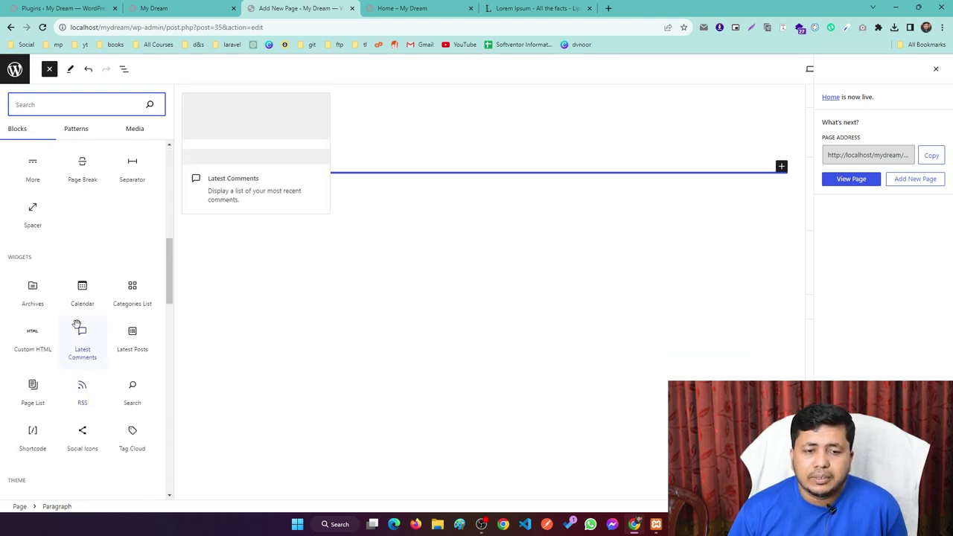
{"action": "scroll", "coordinate": [76, 326], "scroll_direction": "up", "scroll_amount": 7}
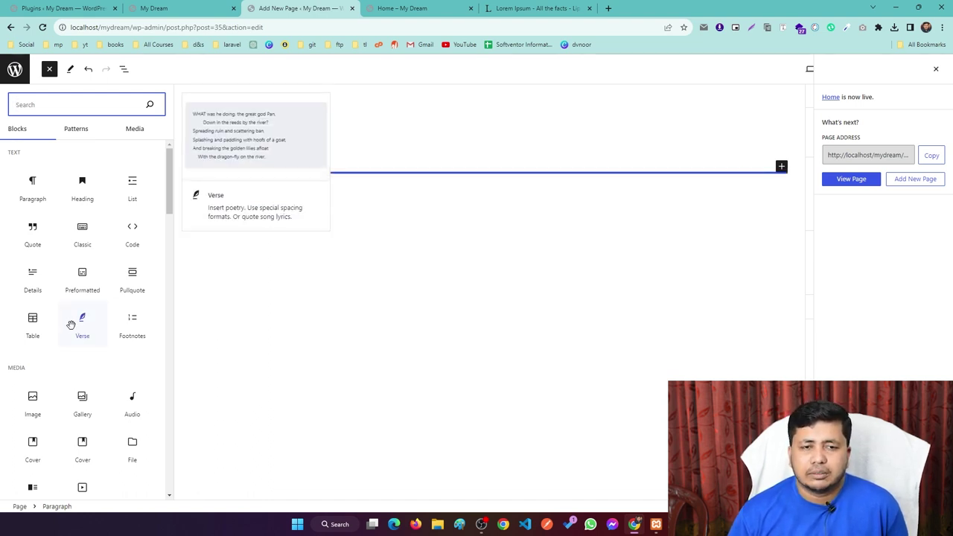
{"action": "left_click", "coordinate": [32, 185]}
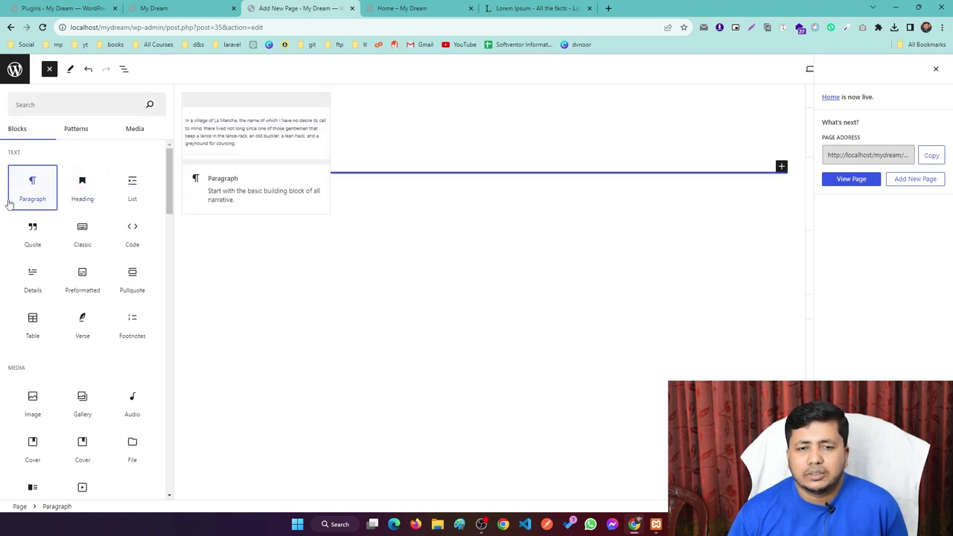
{"action": "left_click", "coordinate": [293, 164]}
{"action": "left_click", "coordinate": [294, 166]}
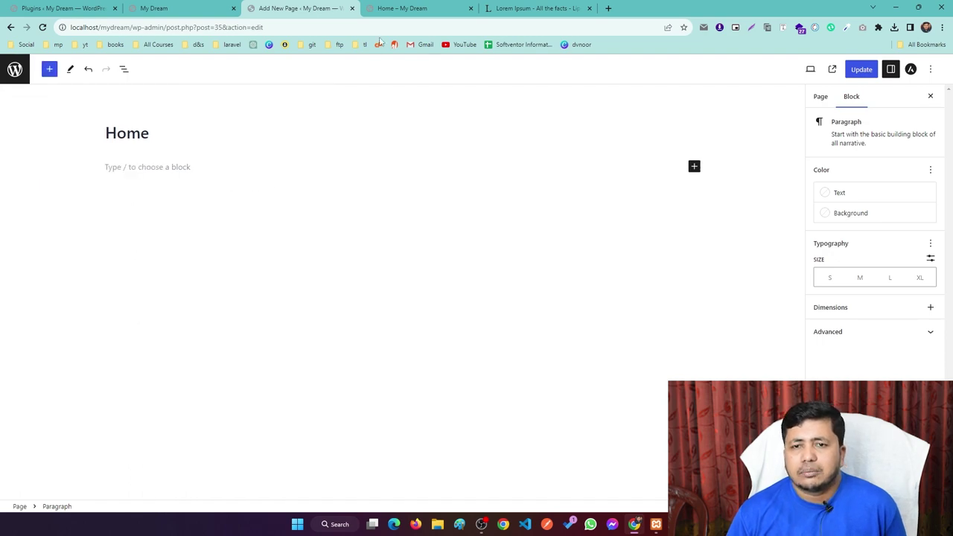
Step: Switch to lipsum.com and copy the whole paragraph under "Why do we use it?"
{"action": "left_click", "coordinate": [535, 8]}
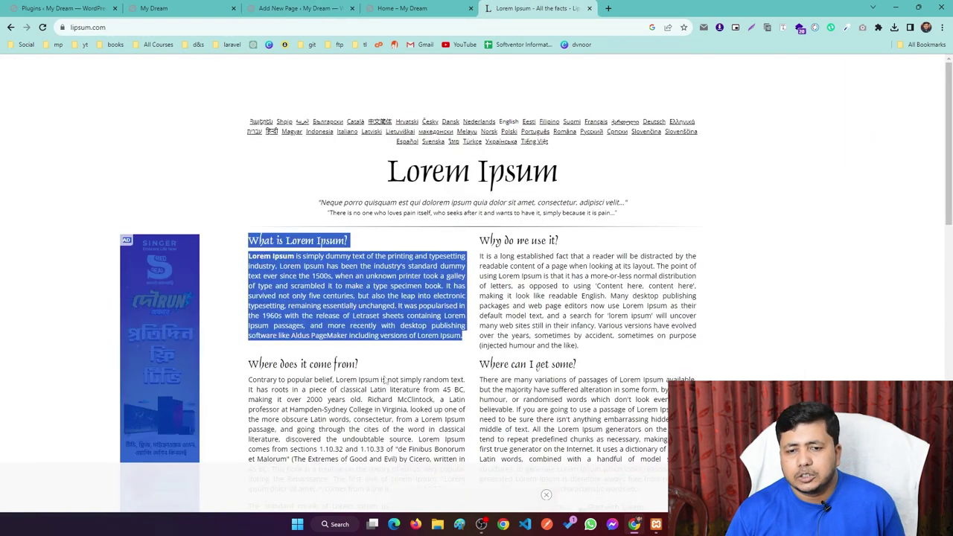
{"action": "left_click", "coordinate": [566, 315]}
{"action": "left_click_drag", "start_coordinate": [591, 346], "coordinate": [532, 273]}
{"action": "right_click", "coordinate": [526, 264]}
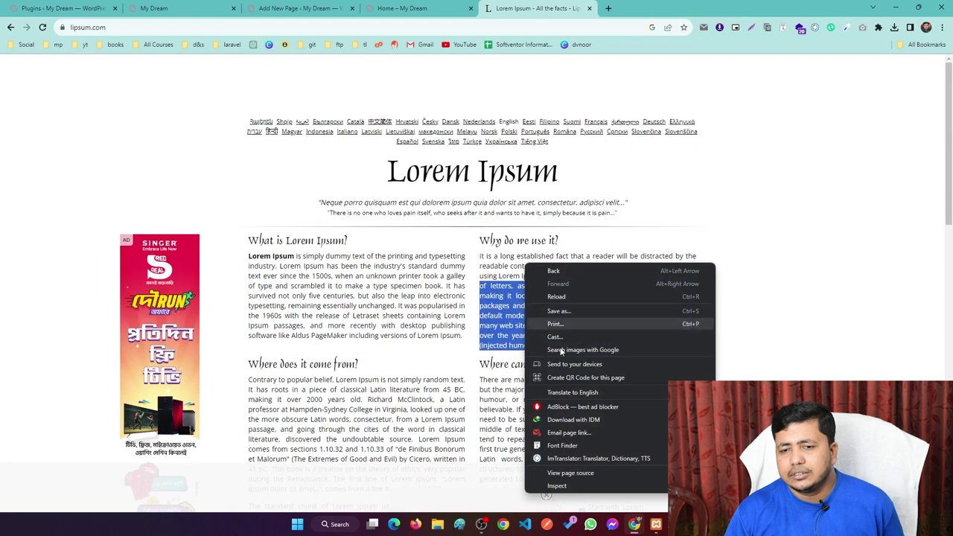
{"action": "key", "text": "Escape"}
{"action": "left_click", "coordinate": [593, 340]}
{"action": "left_click_drag", "start_coordinate": [578, 344], "coordinate": [474, 247]}
{"action": "key", "text": "ctrl+c"}
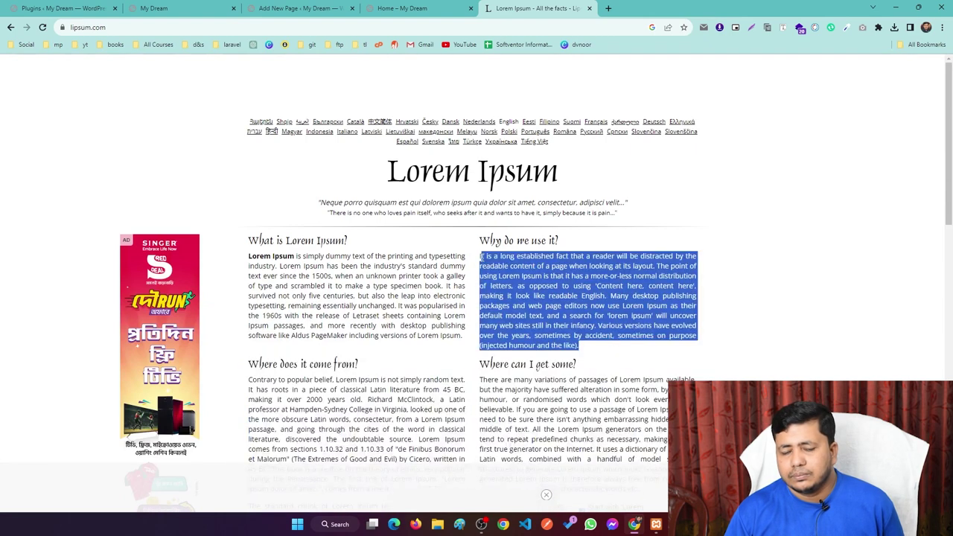
Step: Return to the Home page editor, paste the copied lorem ipsum paragraph into the empty block and update the page
{"action": "left_click", "coordinate": [293, 6]}
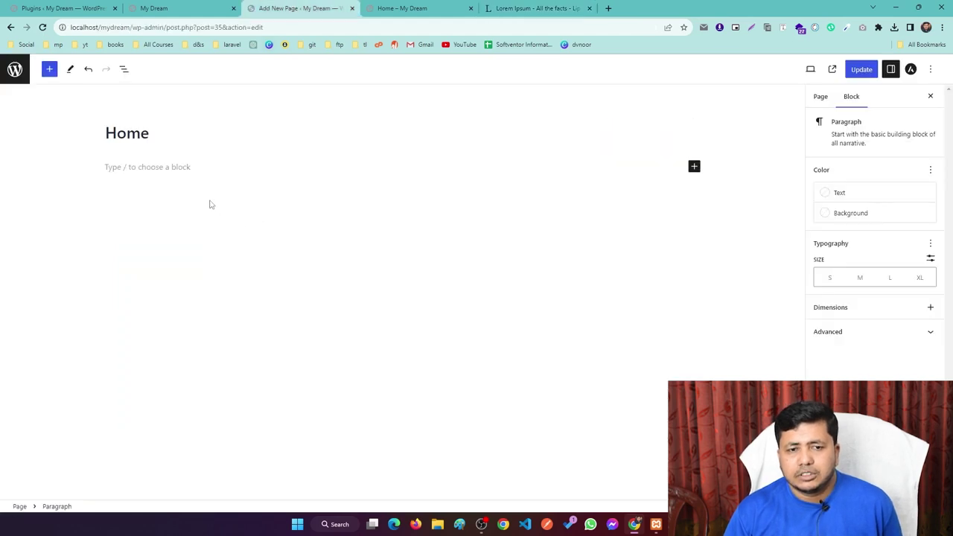
{"action": "key", "text": "ctrl+v"}
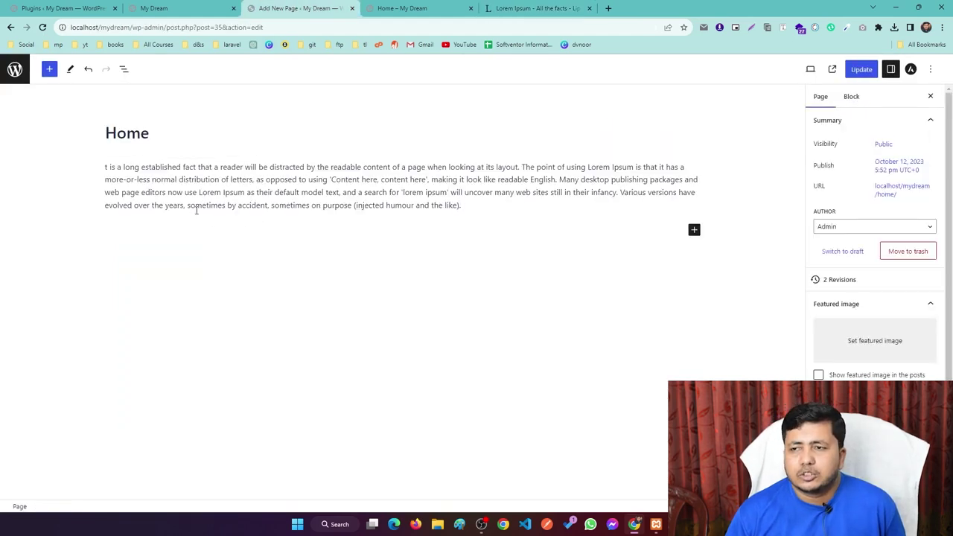
{"action": "left_click", "coordinate": [860, 69]}
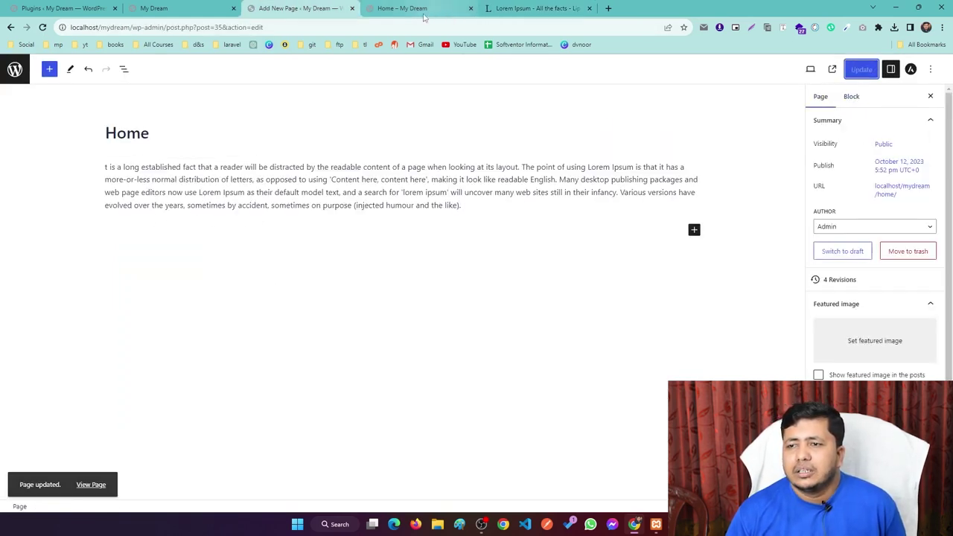
Step: Reload the published Home page and check the new paragraph below the title
{"action": "left_click", "coordinate": [391, 8]}
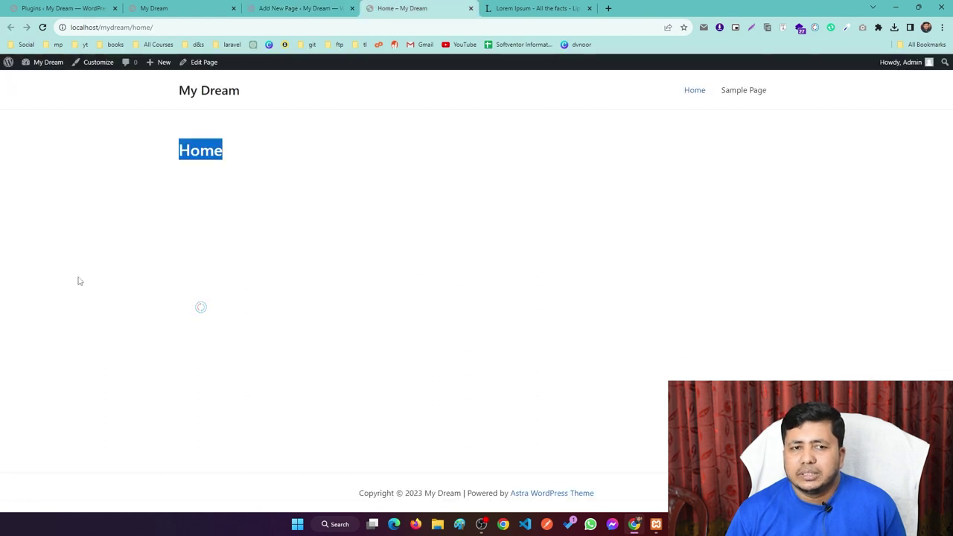
{"action": "left_click", "coordinate": [43, 28]}
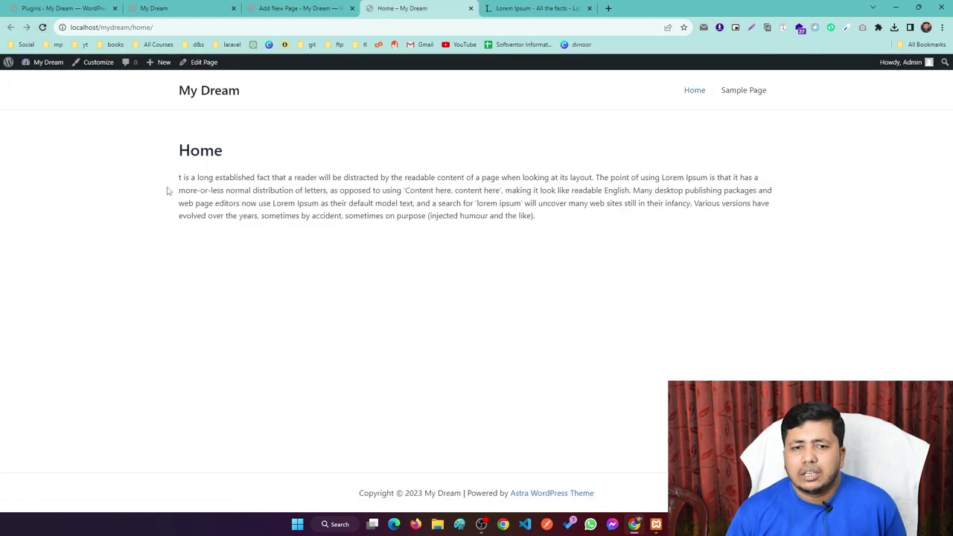
{"action": "left_click_drag", "start_coordinate": [224, 186], "coordinate": [566, 219]}
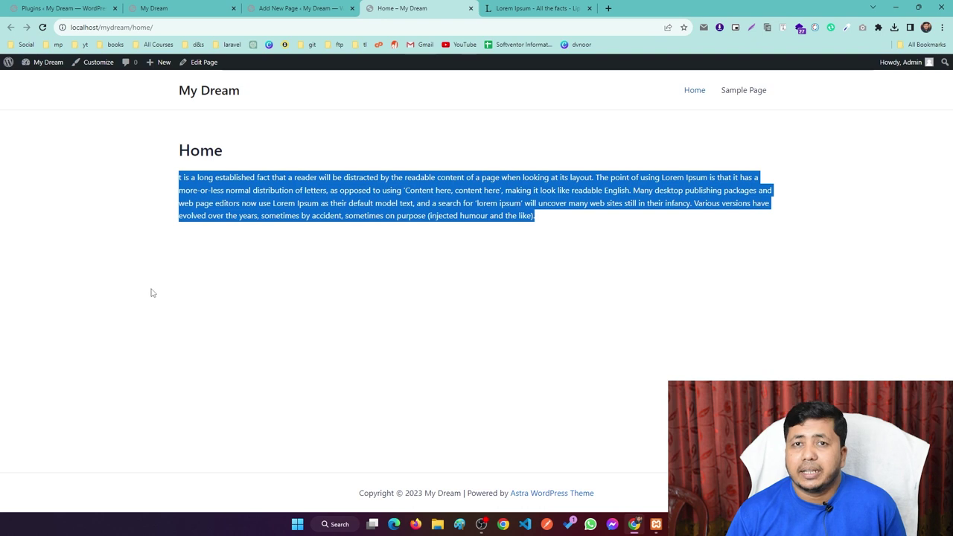
Step: Return to the Home page editor, view the page's visibility options and close them unchanged
{"action": "left_click", "coordinate": [287, 10]}
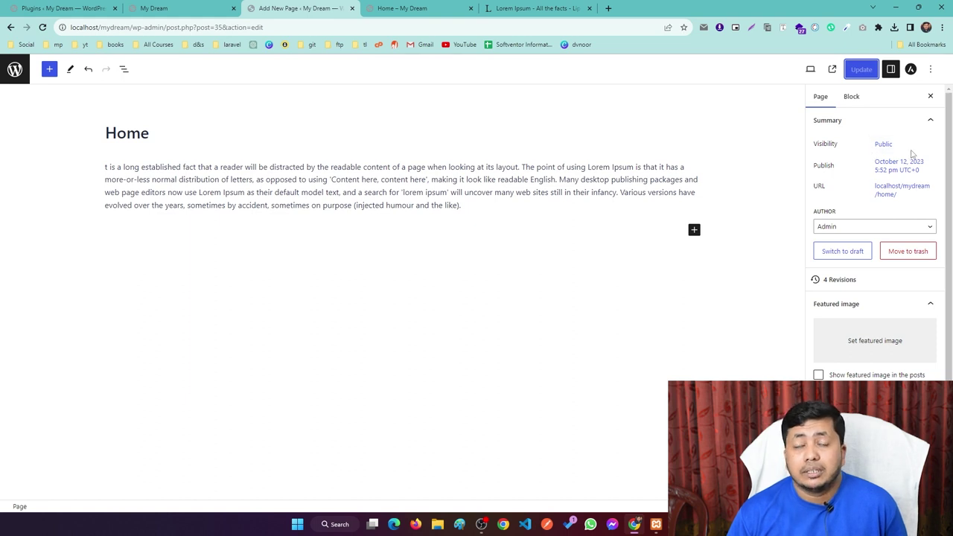
{"action": "left_click", "coordinate": [885, 146]}
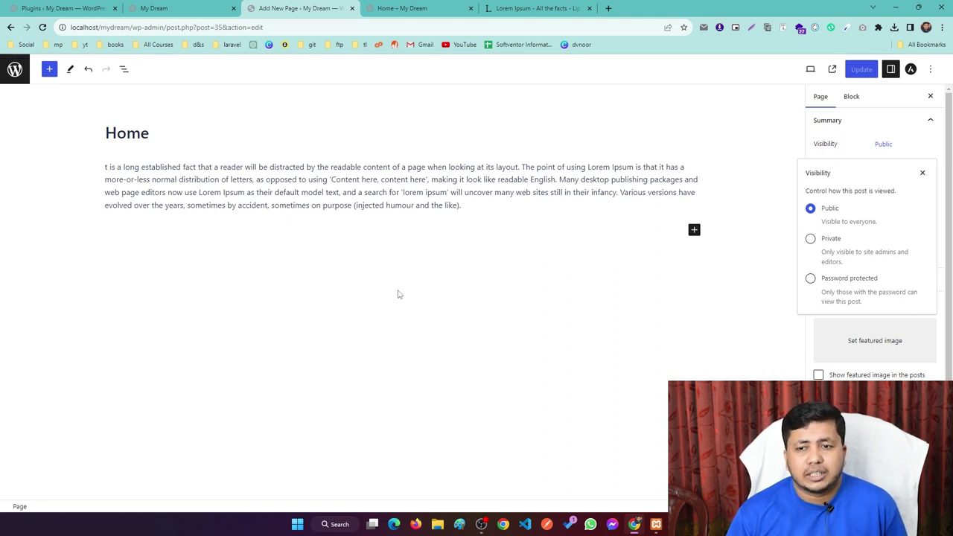
{"action": "left_click_drag", "start_coordinate": [466, 206], "coordinate": [101, 165]}
{"action": "left_click", "coordinate": [74, 254]}
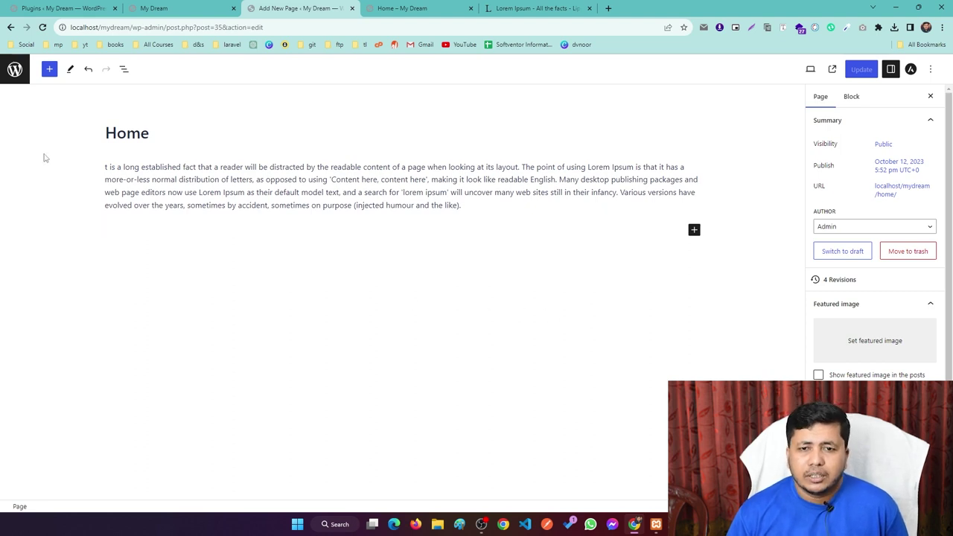
Step: Leave the editor for the Pages list, reopen the Home page for editing from there and go back to the list
{"action": "left_click", "coordinate": [16, 70]}
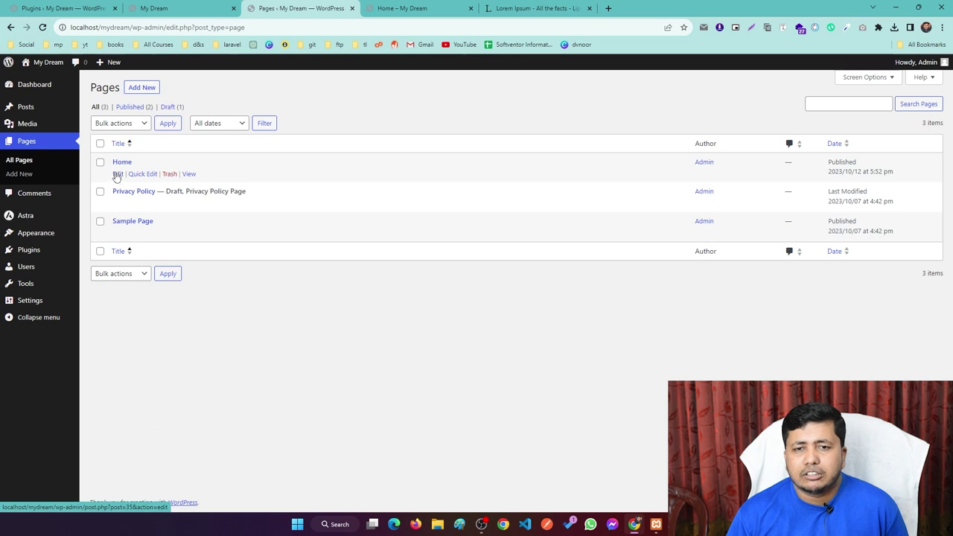
{"action": "left_click", "coordinate": [118, 175]}
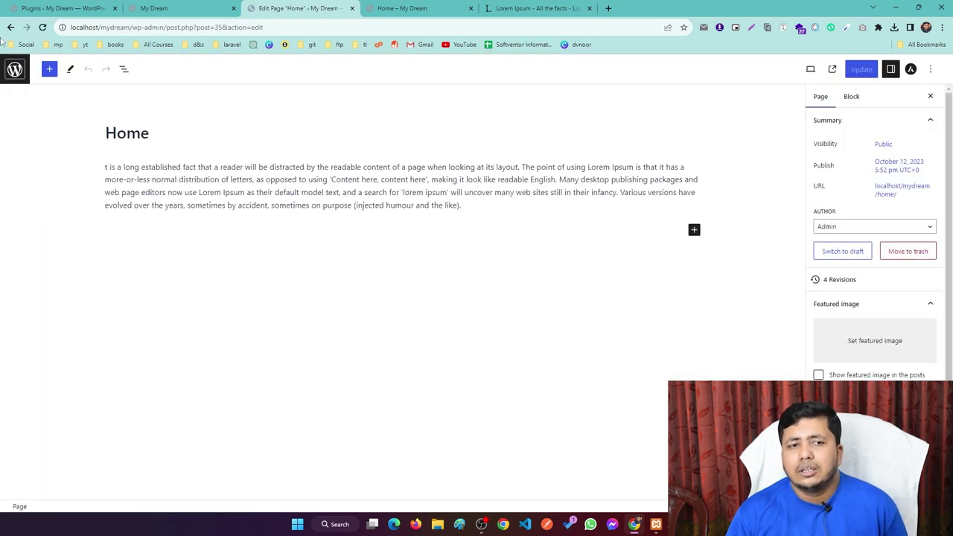
{"action": "left_click", "coordinate": [15, 71]}
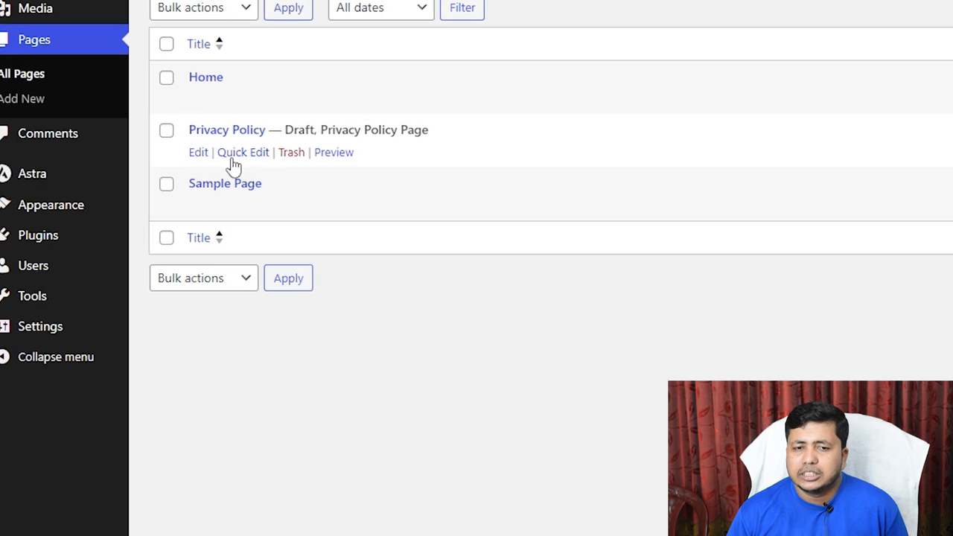
Step: Move the draft Privacy Policy page to the trash and inspect its entry in the list of trashed pages
{"action": "left_click", "coordinate": [287, 153]}
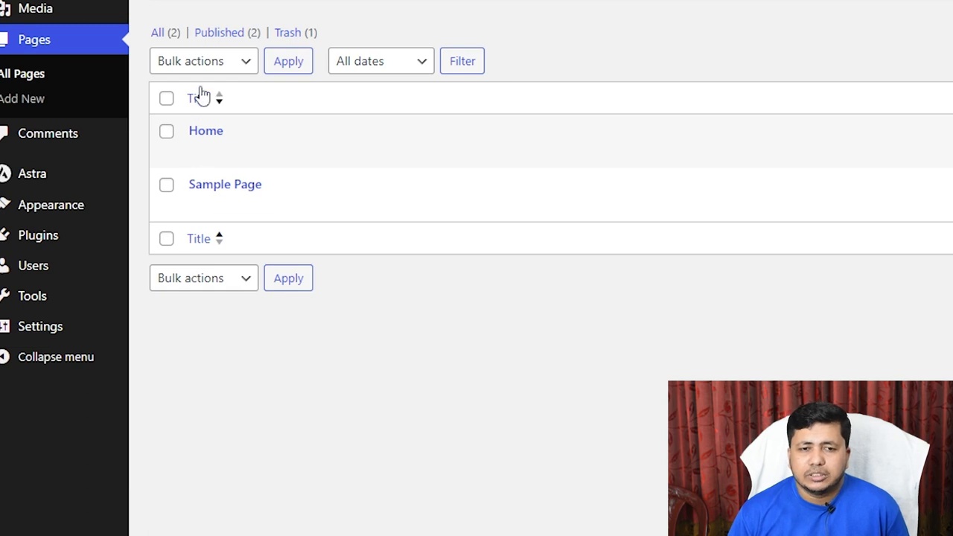
{"action": "left_click", "coordinate": [285, 36]}
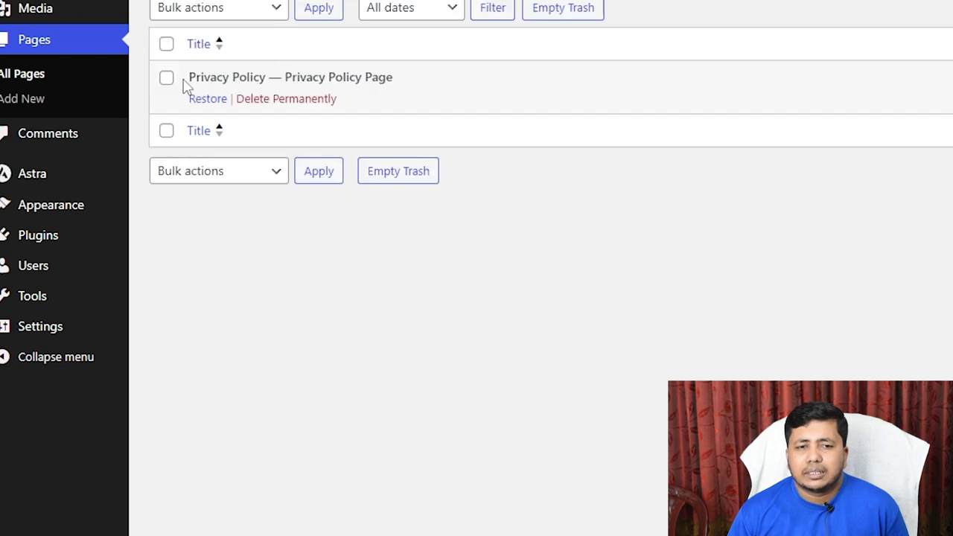
{"action": "left_click_drag", "start_coordinate": [394, 82], "coordinate": [176, 60]}
{"action": "left_click", "coordinate": [164, 106]}
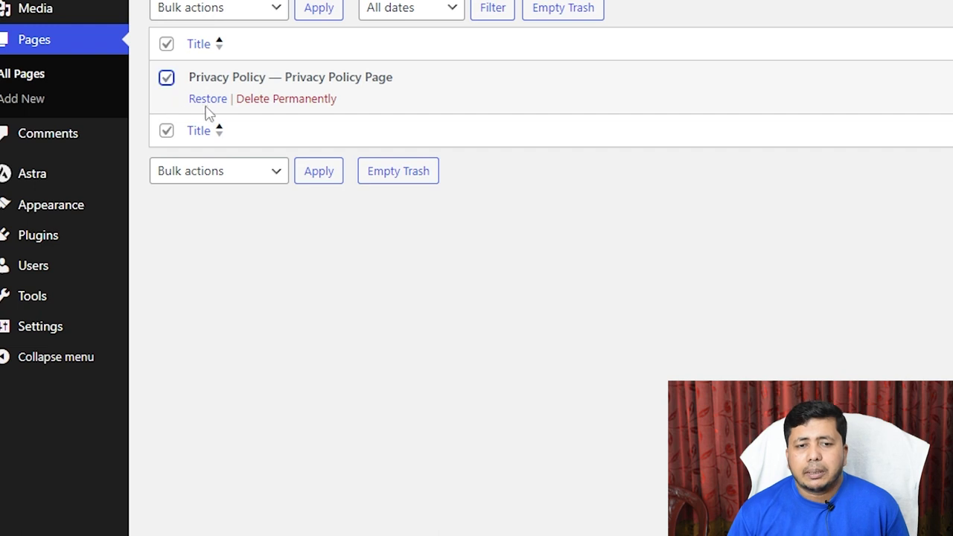
{"action": "left_click", "coordinate": [165, 80]}
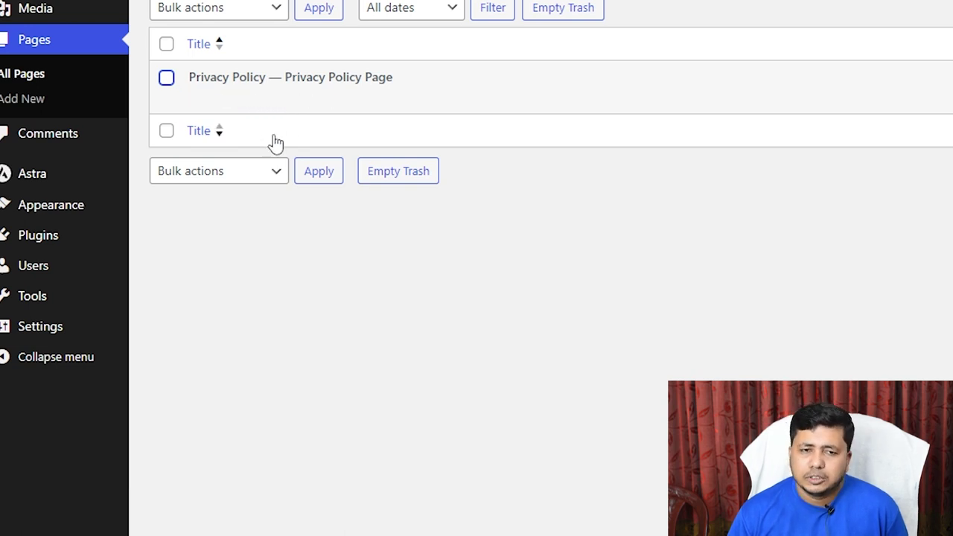
{"action": "left_click", "coordinate": [261, 284]}
Step: Return to the list of all pages, view the Home page in a new browser tab and check its paragraph
{"action": "left_click", "coordinate": [47, 45]}
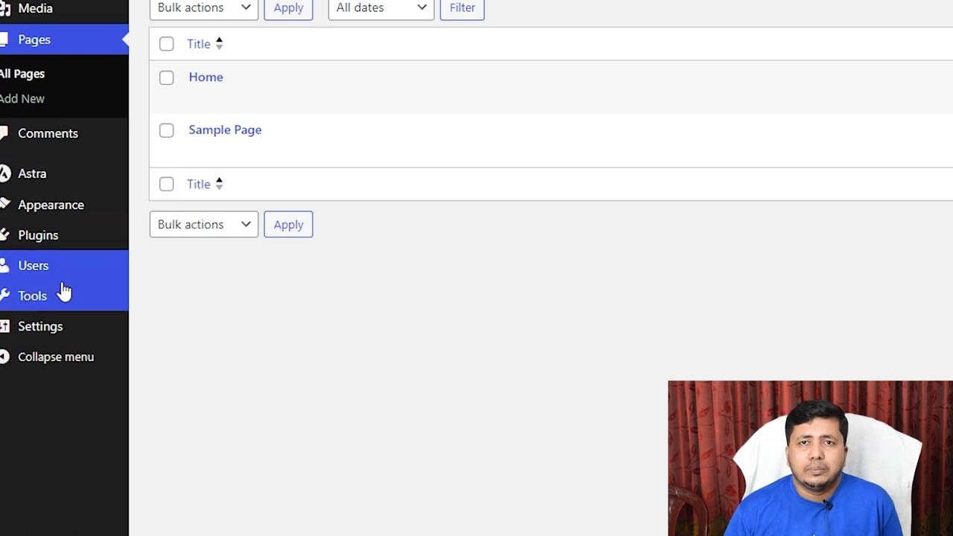
{"action": "mouse_move", "coordinate": [66, 293]}
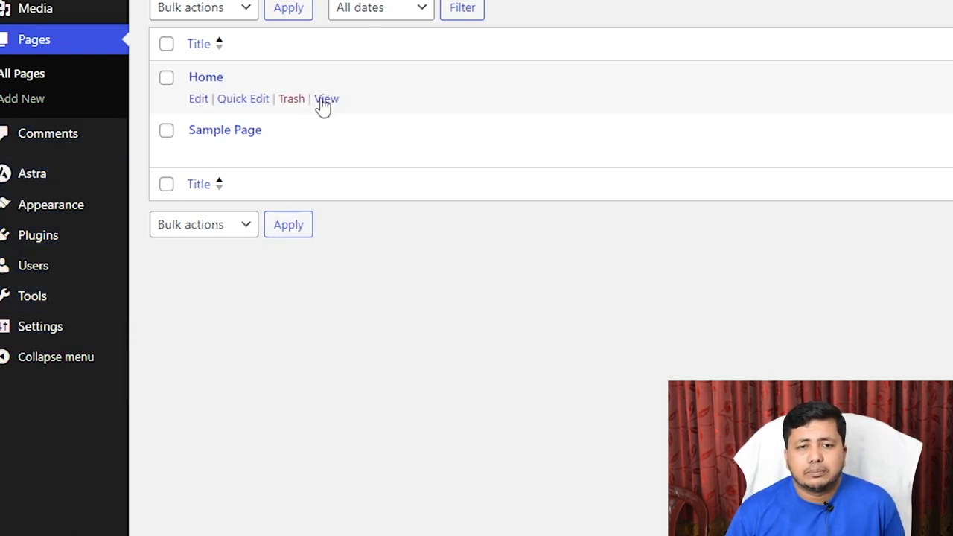
{"action": "left_click", "coordinate": [326, 99]}
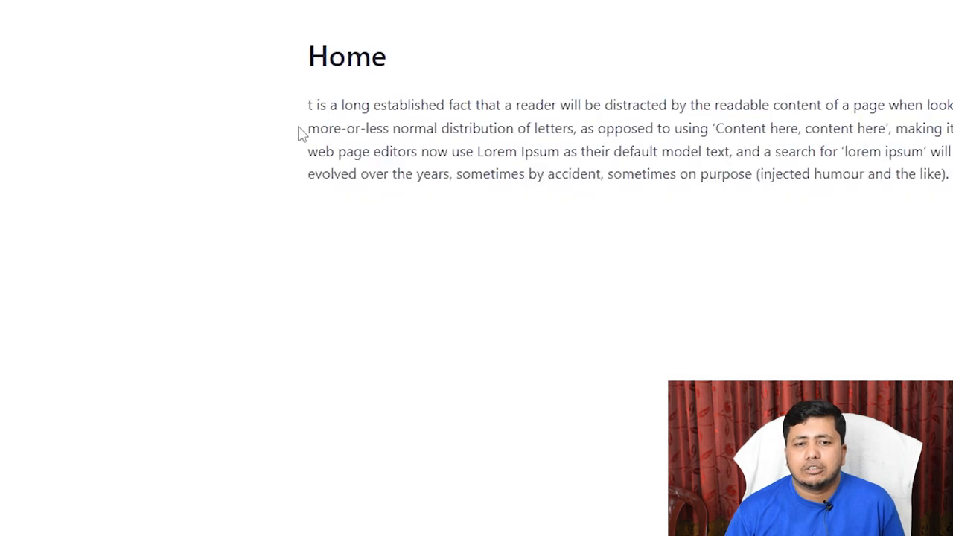
{"action": "left_click_drag", "start_coordinate": [300, 132], "coordinate": [372, 402]}
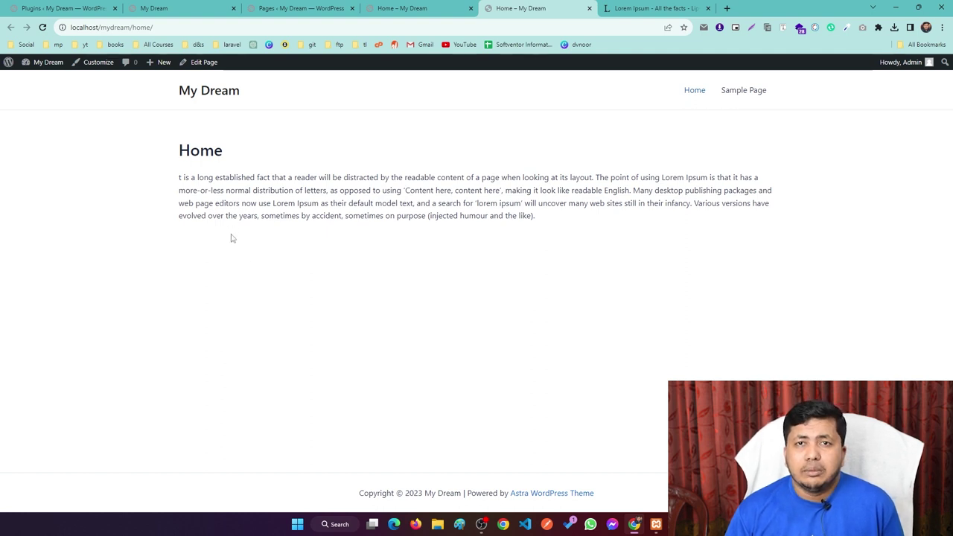
{"action": "left_click_drag", "start_coordinate": [201, 180], "coordinate": [594, 236]}
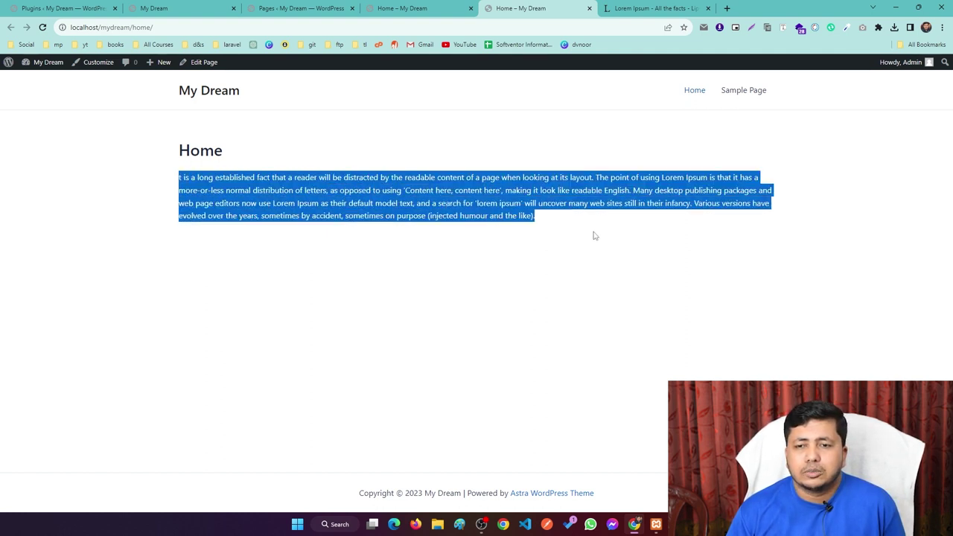
{"action": "left_click", "coordinate": [125, 255]}
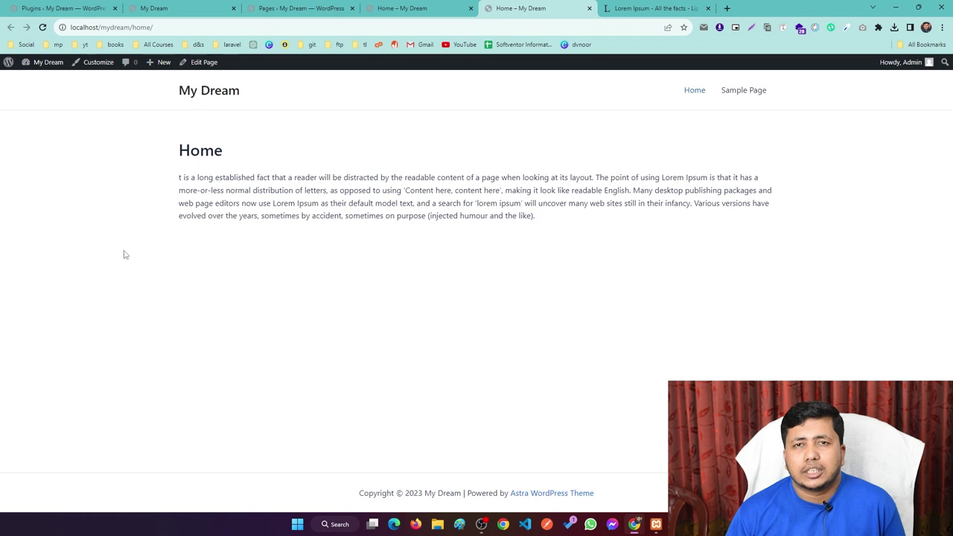